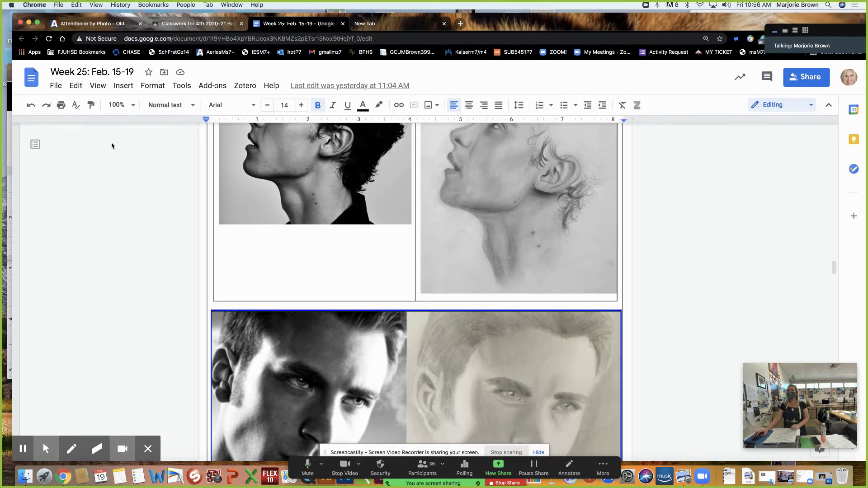
# Admit the participant waiting in the Zoom waiting room to the meeting.
pyautogui.scroll(1, 603, 291)
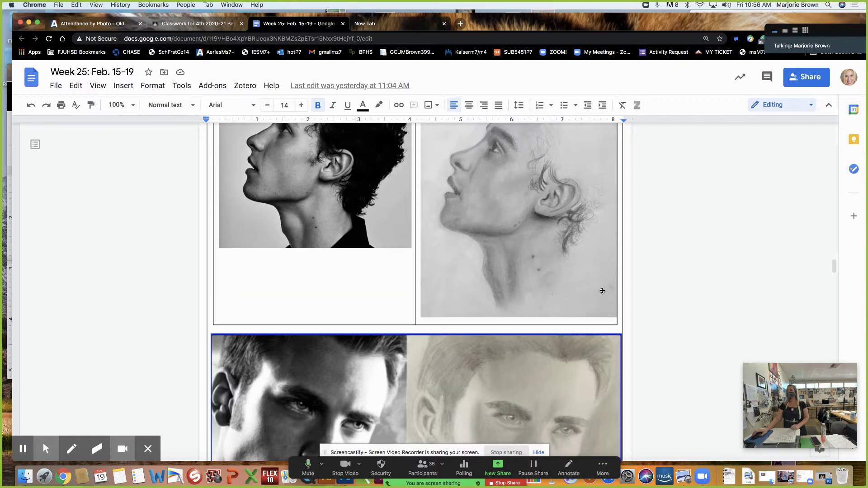
pyautogui.scroll(5, 603, 291)
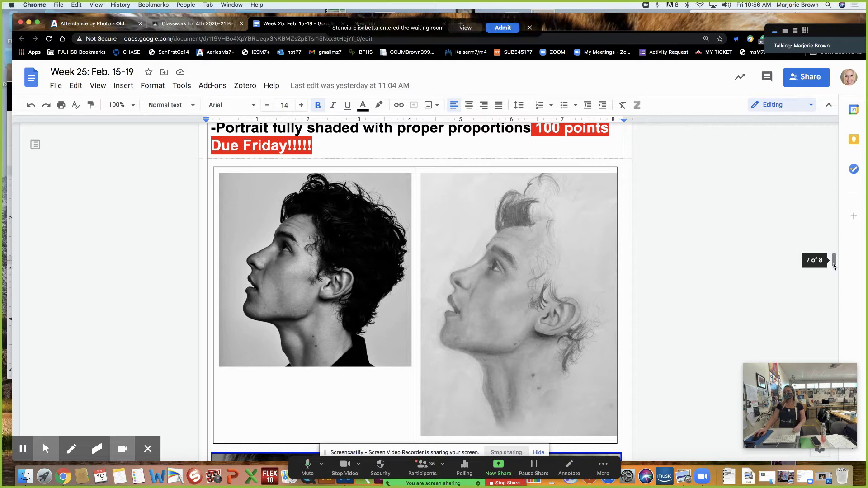
pyautogui.click(503, 28)
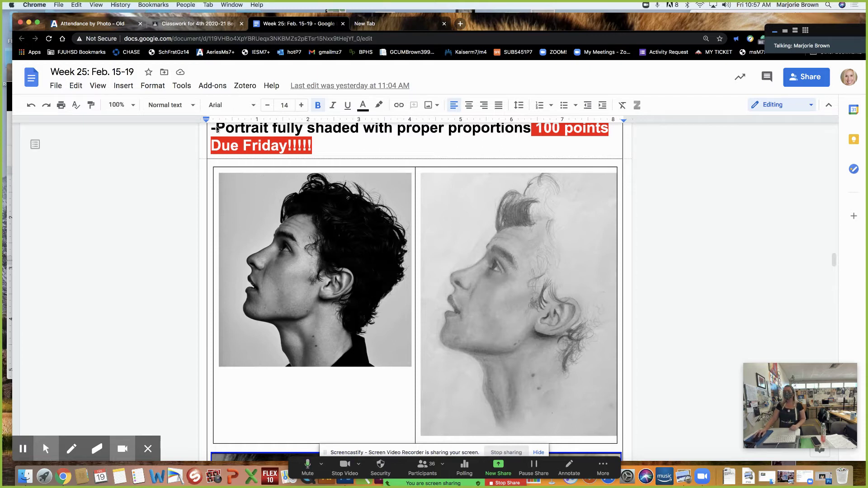
# Enlarge the agenda document to 150% and examine the side-by-side profile photo and its pencil drawing.
pyautogui.click(133, 105)
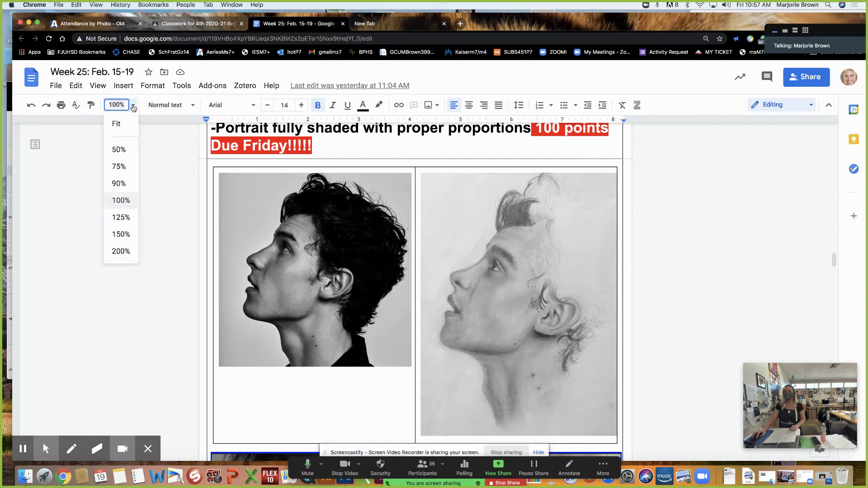
pyautogui.click(122, 236)
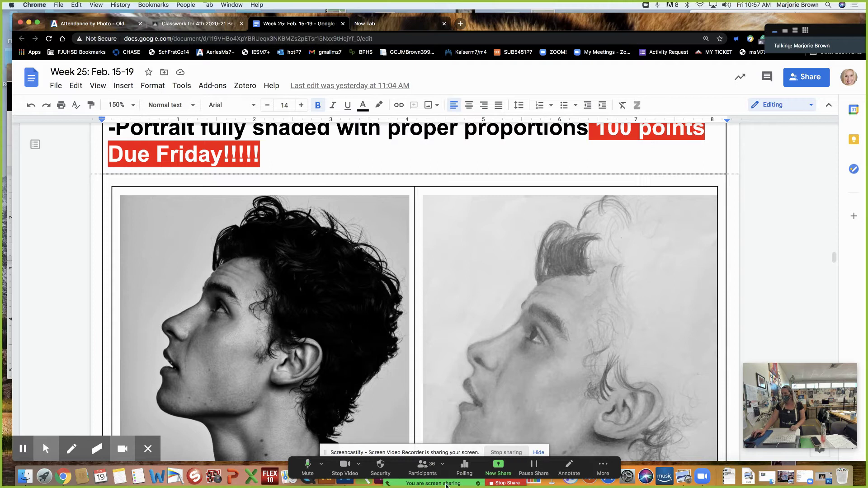
pyautogui.scroll(-3, 597, 389)
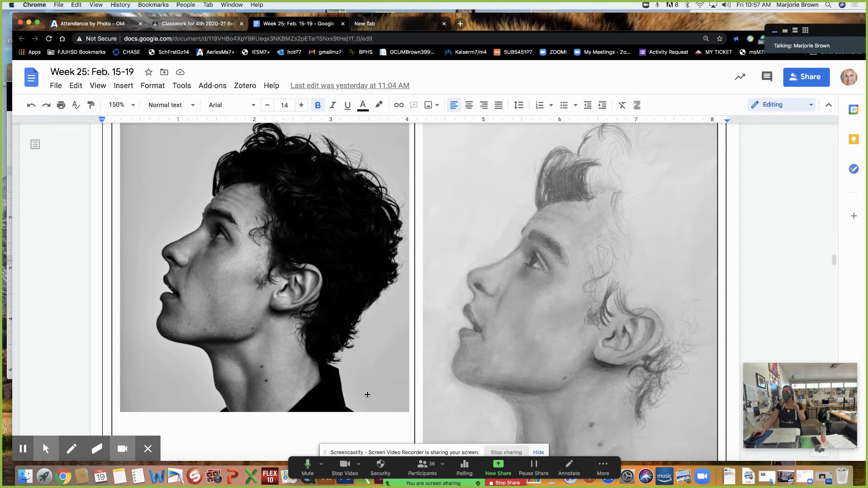
pyautogui.scroll(-3, 368, 395)
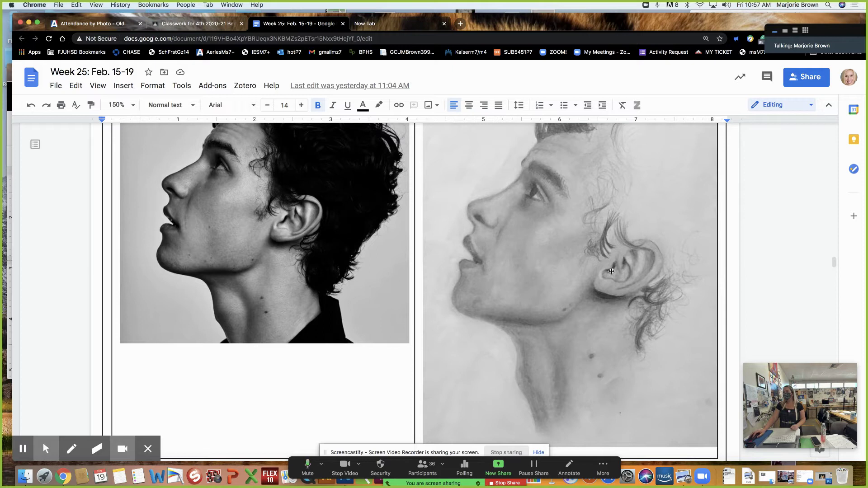
pyautogui.scroll(1, 618, 309)
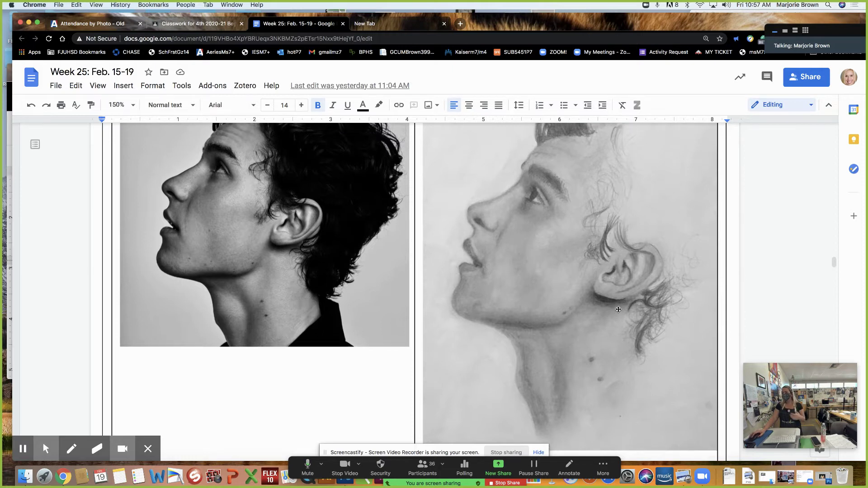
pyautogui.scroll(2, 618, 309)
pyautogui.scroll(1, 618, 309)
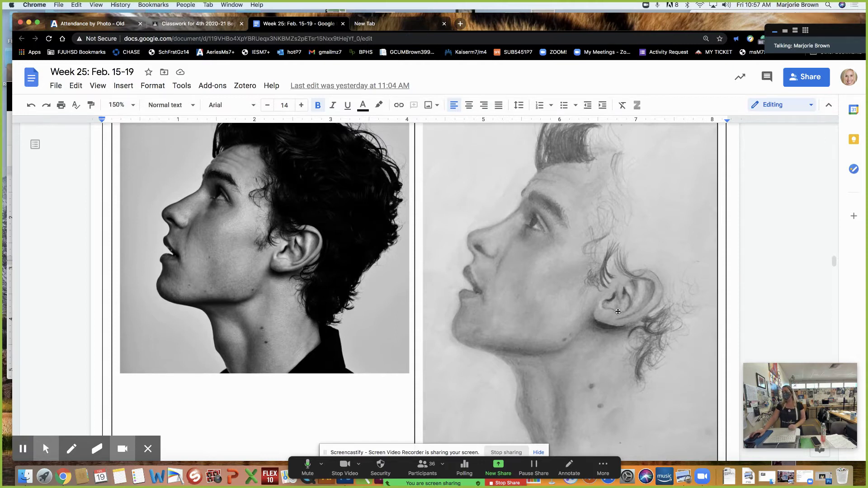
# Examine the second side-by-side portrait example and the Friday 1/19 entry about the fully shaded portrait.
pyautogui.scroll(-10, 618, 311)
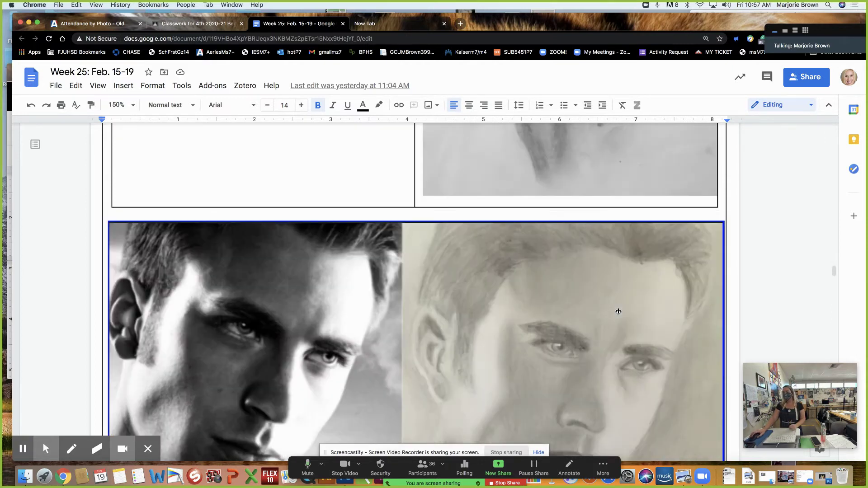
pyautogui.scroll(-3, 618, 312)
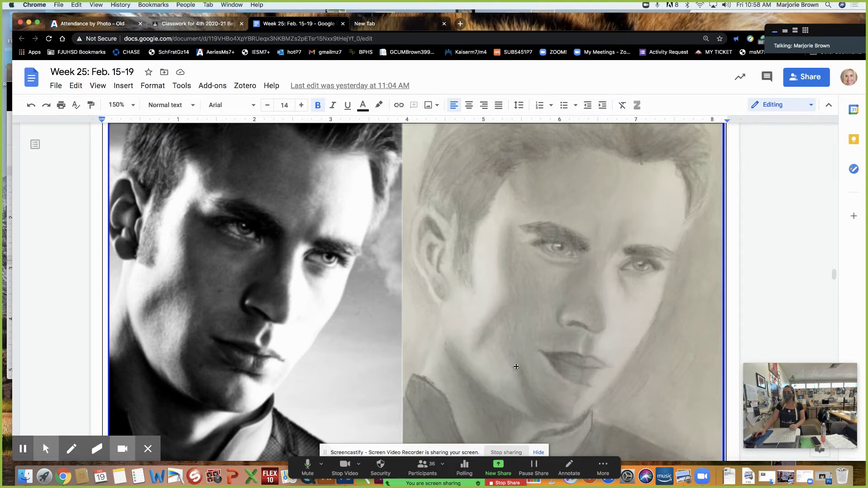
pyautogui.scroll(-10, 530, 376)
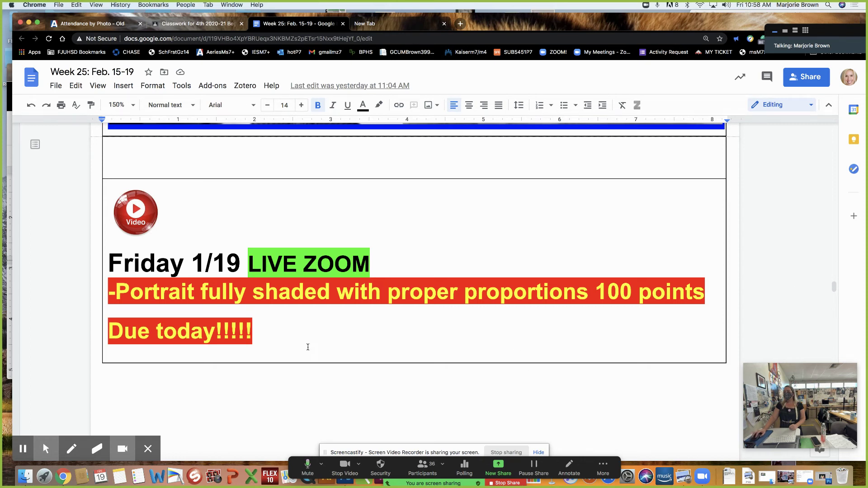
pyautogui.click(268, 334)
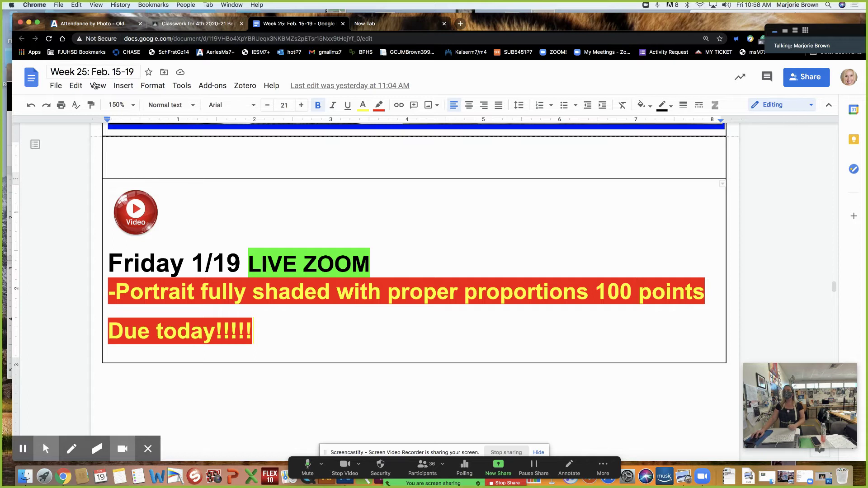
# In the Beginning Drawing & Painting class's Classwork in Google Classroom, create a new assignment titled "Portrait Assignment".
pyautogui.click(185, 27)
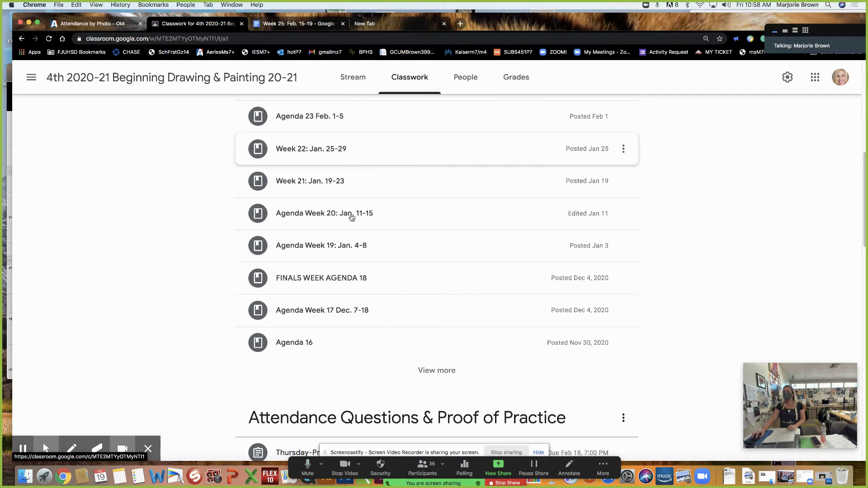
pyautogui.scroll(10, 357, 222)
pyautogui.click(269, 116)
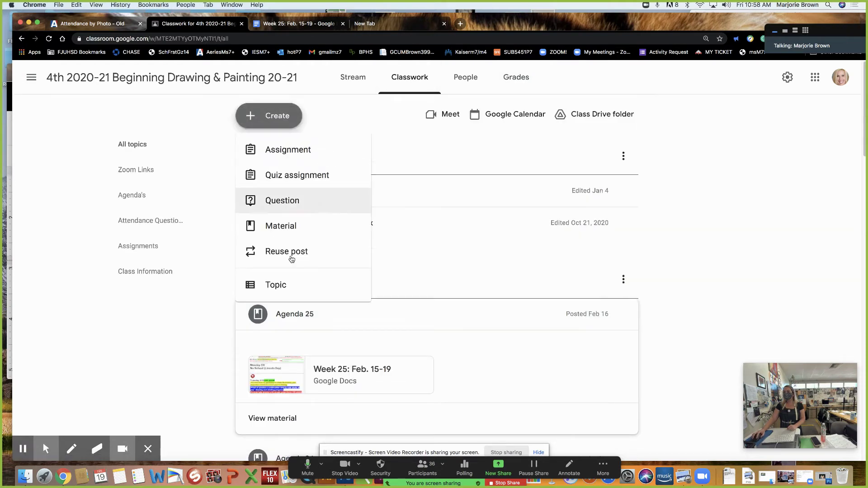
pyautogui.click(289, 150)
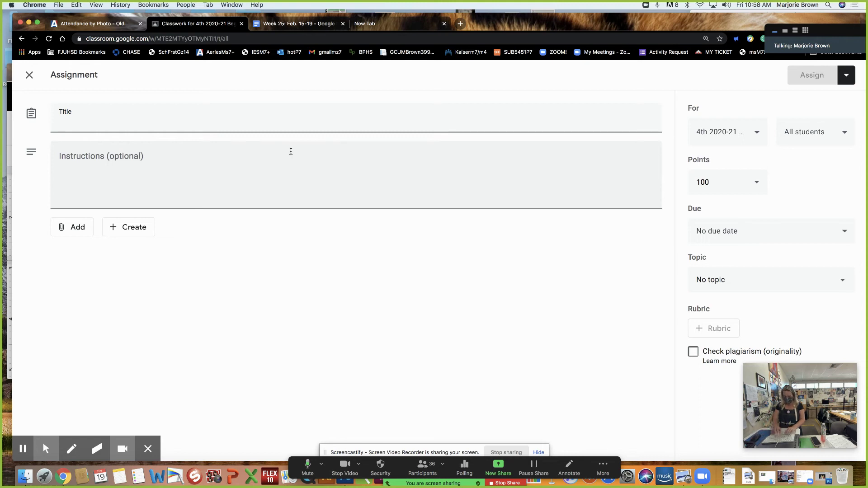
pyautogui.write('Portrait')
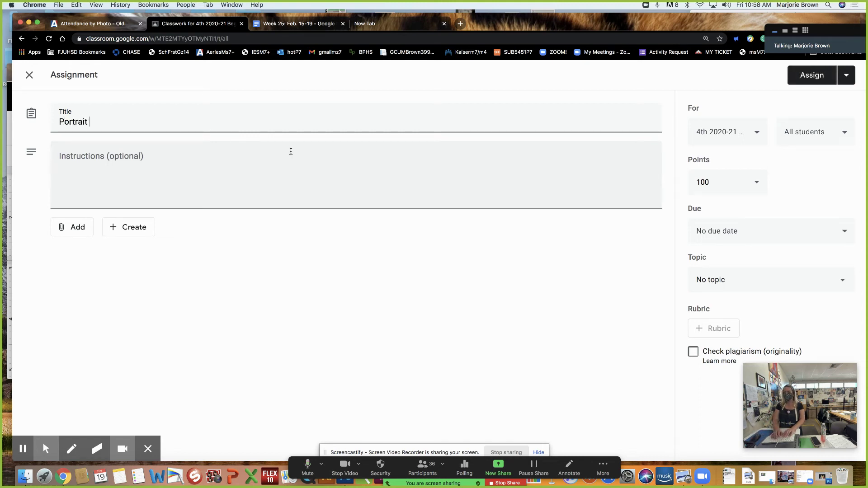
pyautogui.write(' Assignment')
# Enter "Side by Side (Photo on left and drawing on right)" as the first line of the assignment instructions.
pyautogui.click(235, 181)
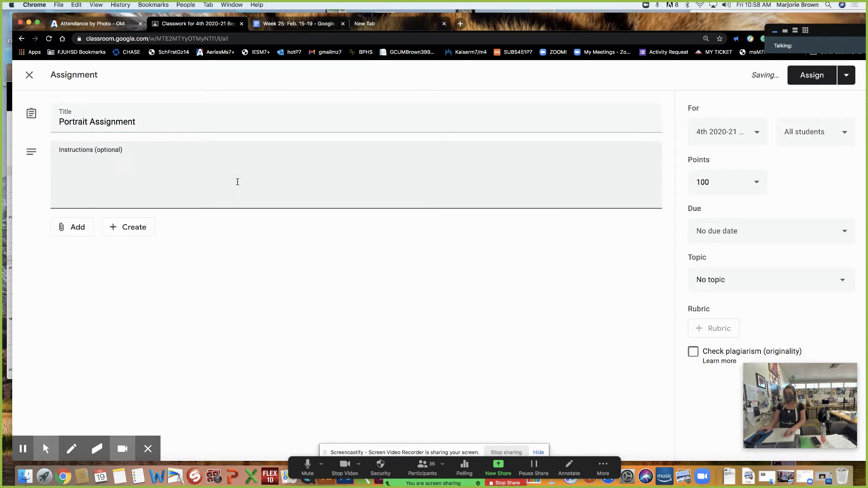
pyautogui.write('Side by Side')
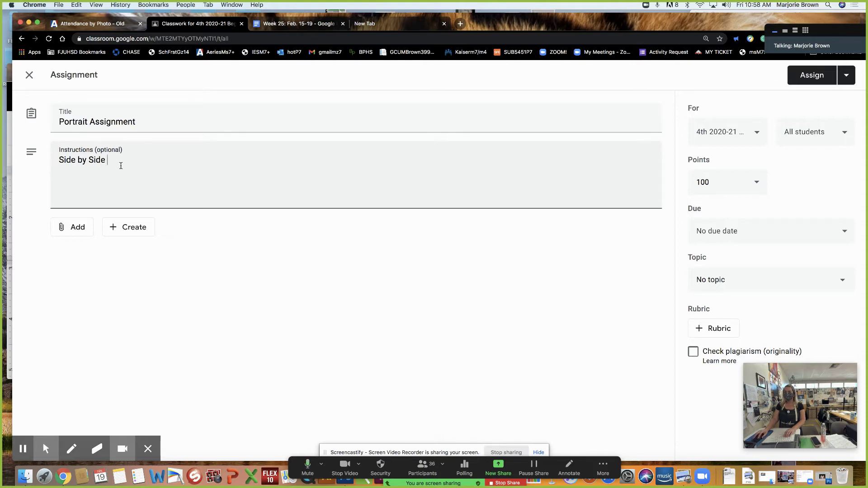
pyautogui.write('(Portra')
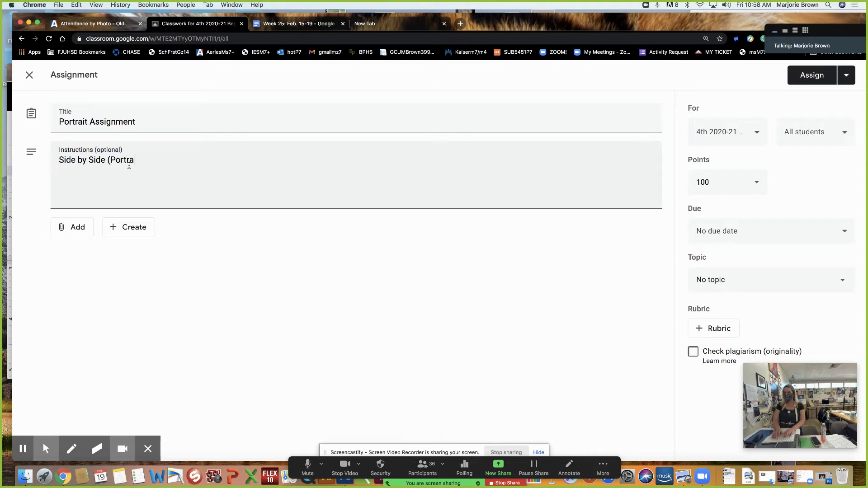
pyautogui.press('BackSpace')
pyautogui.press('BackSpace')
pyautogui.press('BackSpace')
pyautogui.write('hoto on left and drawing on right')
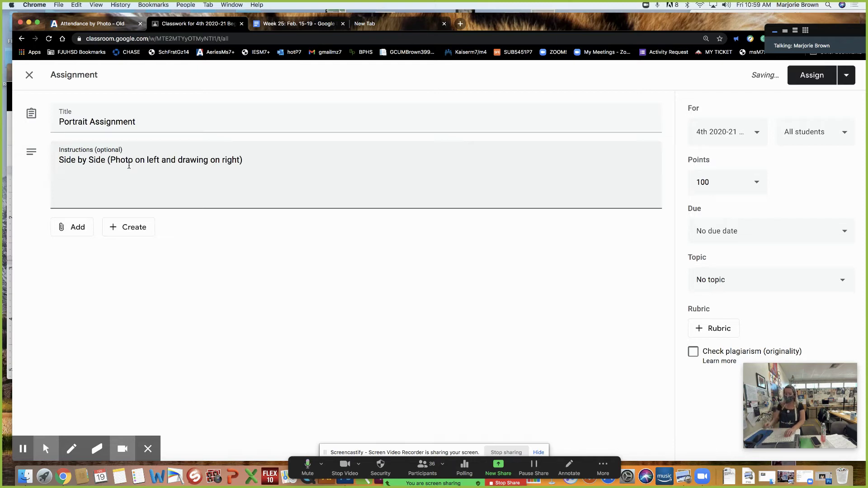
pyautogui.write('1')
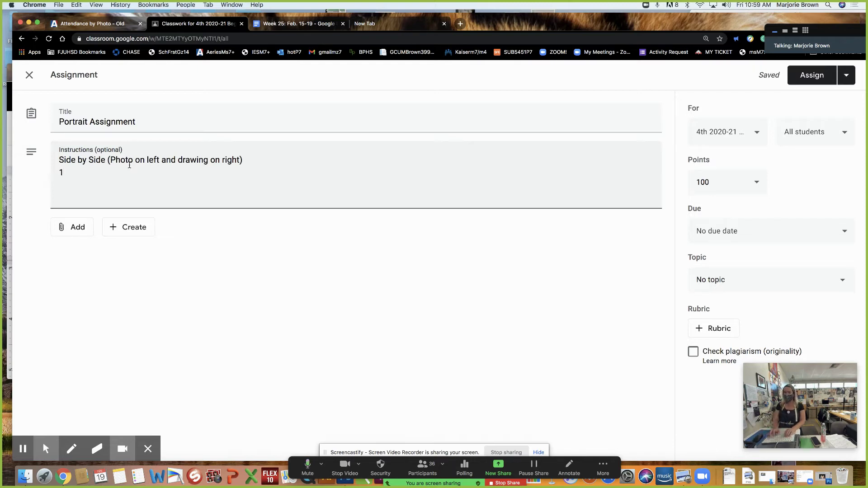
pyautogui.write('.')
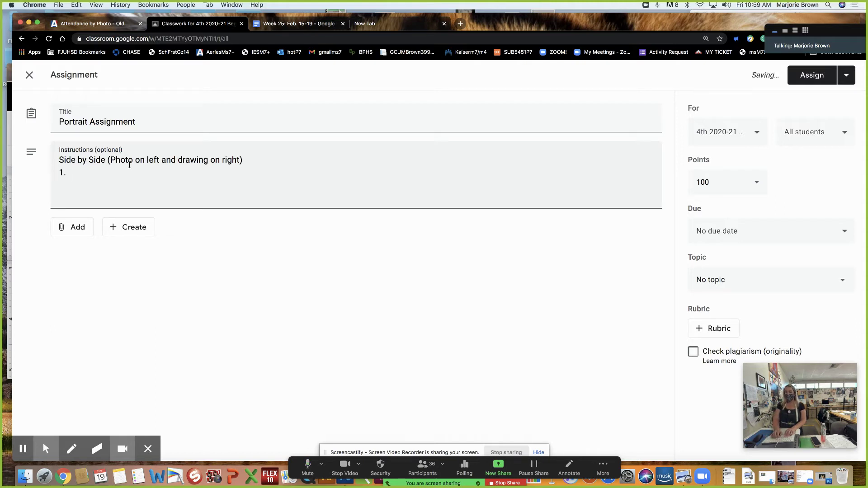
pyautogui.press('BackSpace')
pyautogui.press('BackSpace')
pyautogui.press('BackSpace')
pyautogui.press('BackSpace')
pyautogui.write('Rubri')
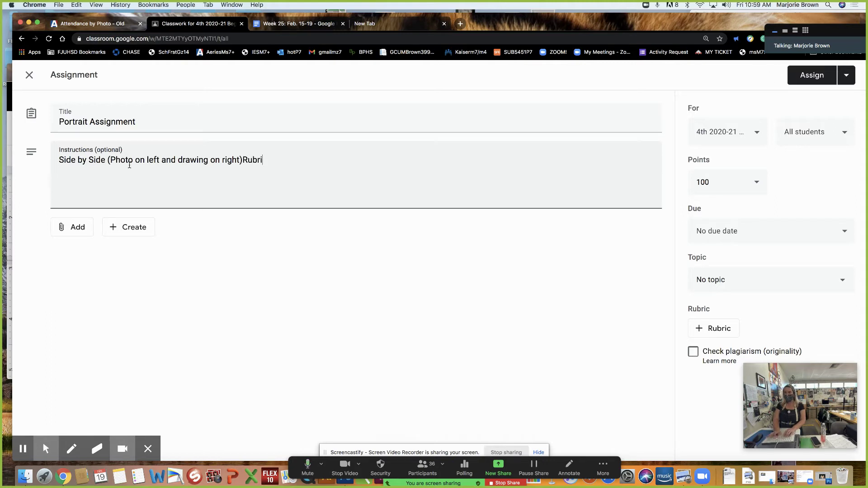
pyautogui.press('BackSpace')
pyautogui.press('BackSpace')
pyautogui.press('BackSpace')
pyautogui.press('BackSpace')
pyautogui.press('BackSpace')
# Add the heading "Rubric:" on a new line below the side-by-side instruction.
pyautogui.press('Return')
pyautogui.write('Rubric')
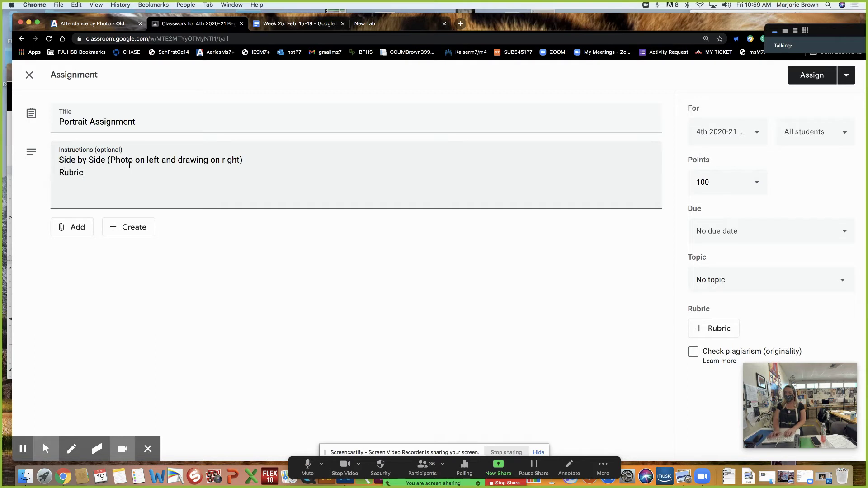
pyautogui.write(': ')
# Add rubric item 1 to the instructions, reading "Acurate drawing and proproportions".
pyautogui.write('1.')
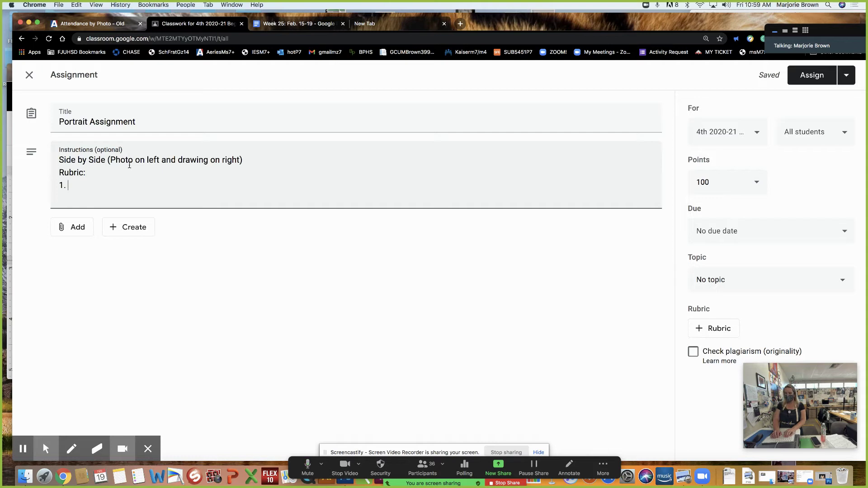
pyautogui.write('Ac')
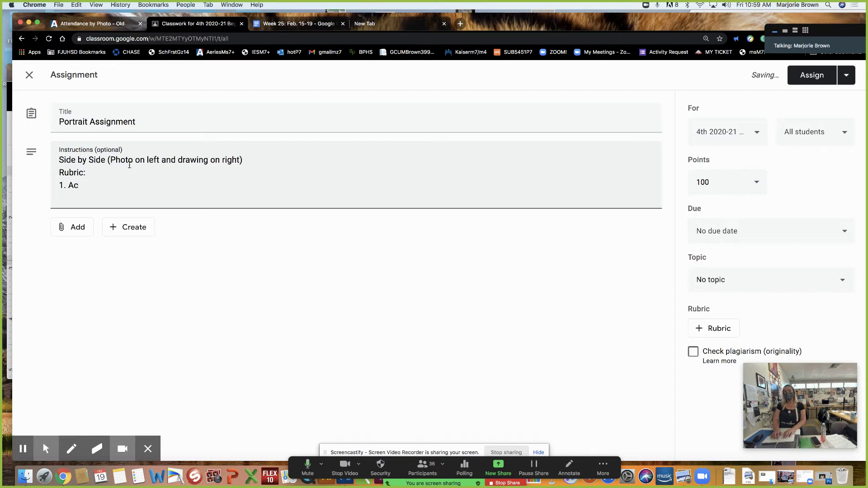
pyautogui.write('urate')
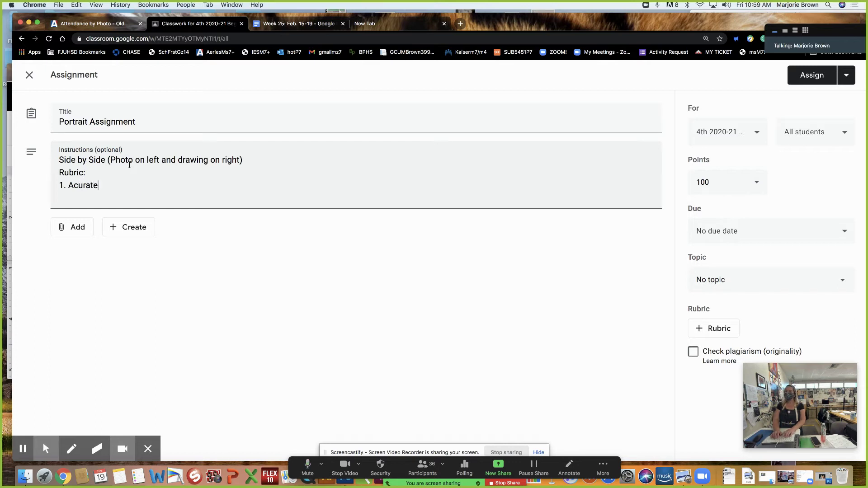
pyautogui.write(' drawing and prop')
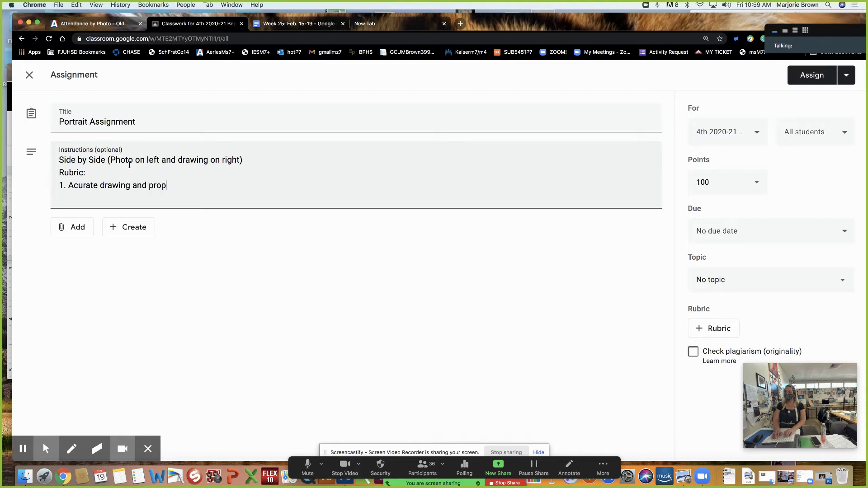
pyautogui.write('rot')
pyautogui.press('BackSpace')
pyautogui.write('portions')
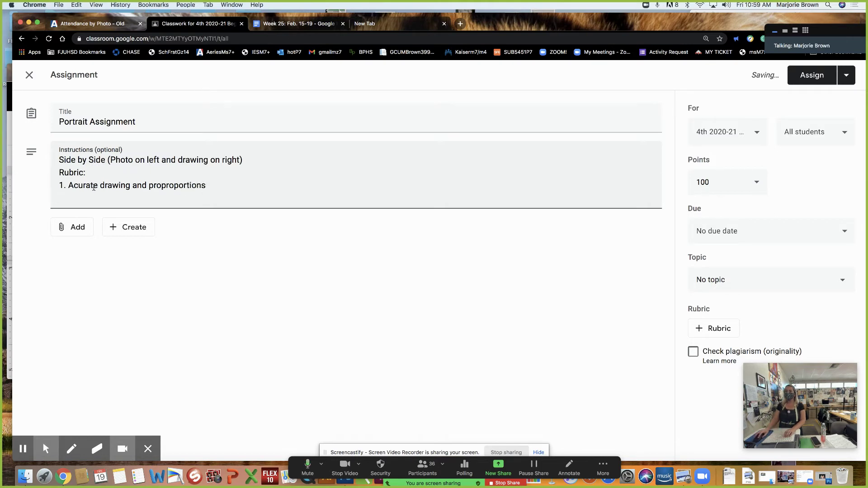
# Add rubric item 2, reading "A full value range of lights, mediums and deep darks that match the photograph (value scale)".
pyautogui.moveTo(185, 189)
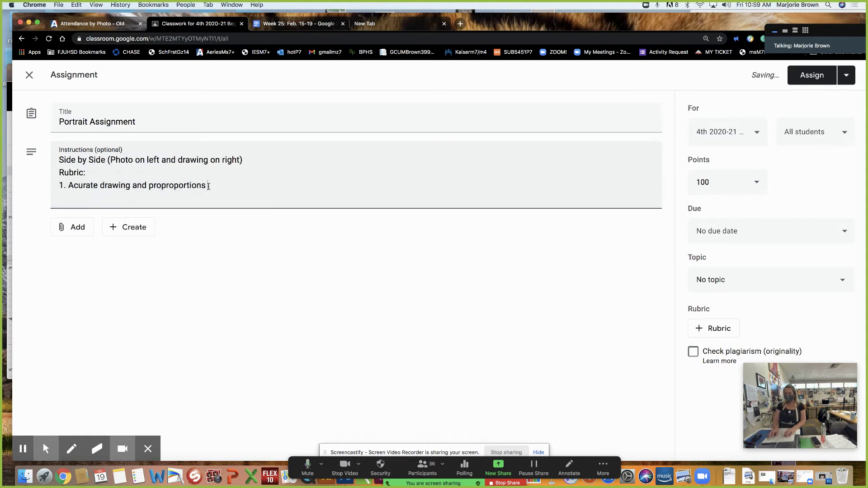
pyautogui.press('Return')
pyautogui.write('2')
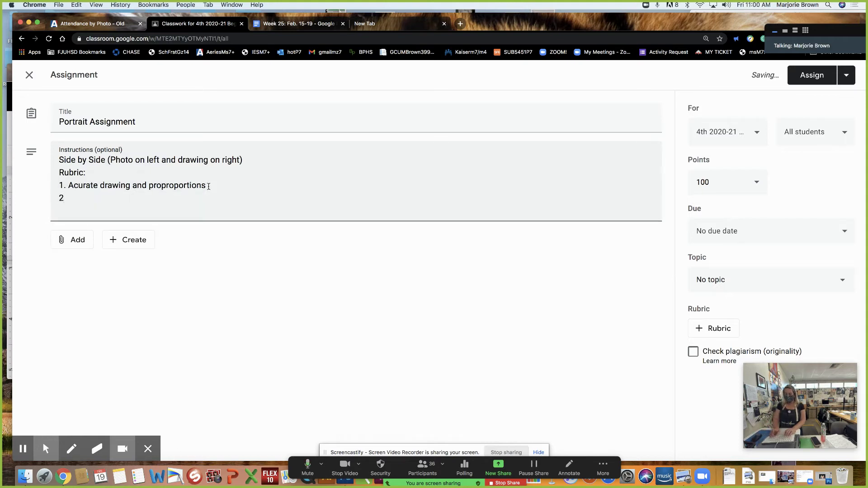
pyautogui.write('. A full value')
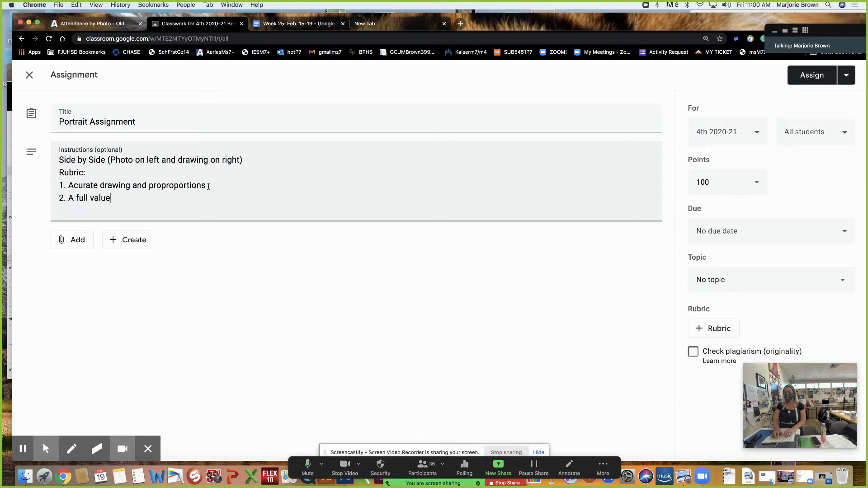
pyautogui.write(' range of light')
pyautogui.press('BackSpace')
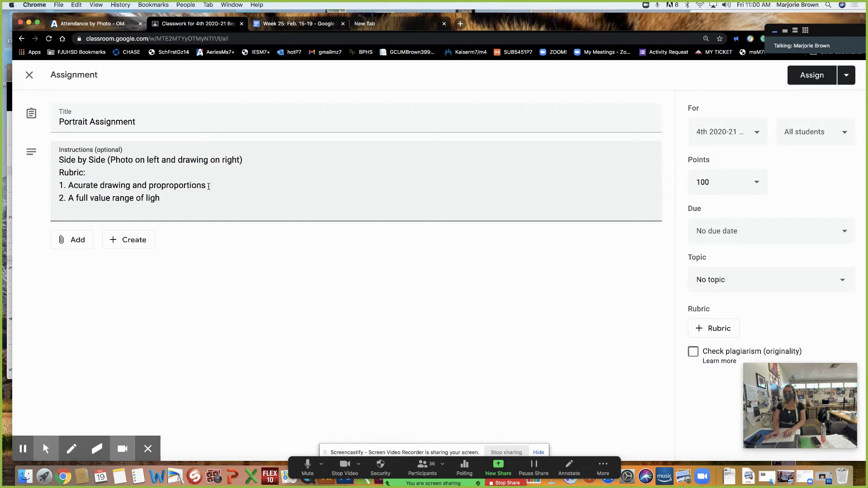
pyautogui.write('ts, mediums and dee')
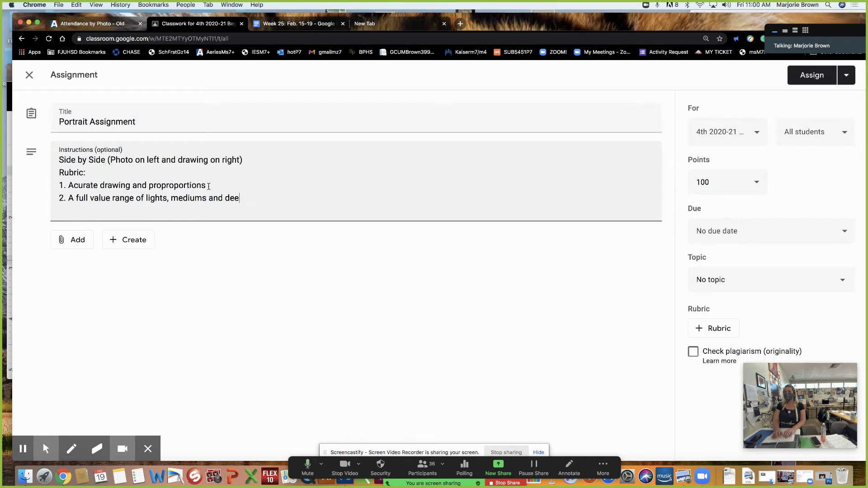
pyautogui.write('p darks that mat')
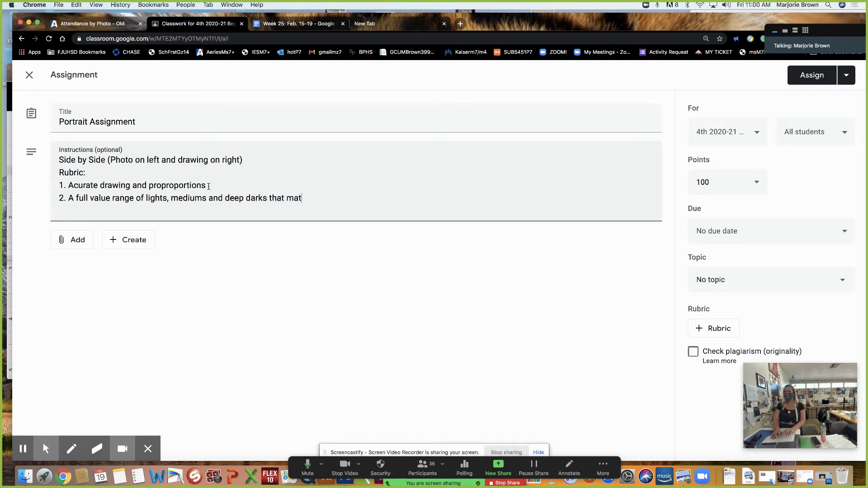
pyautogui.write('ch the photograph')
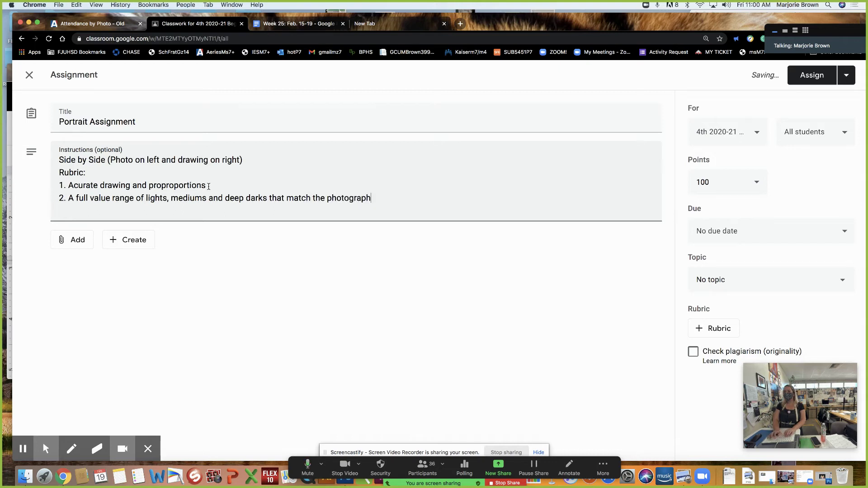
pyautogui.write(' (')
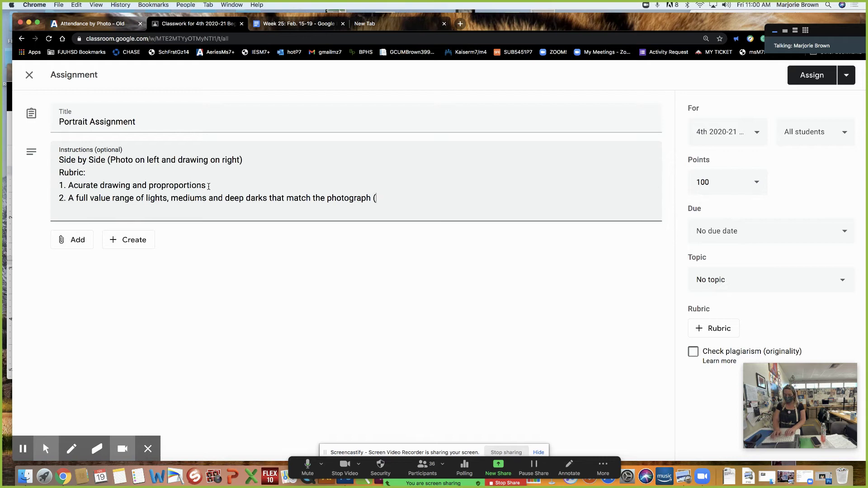
pyautogui.write('value s')
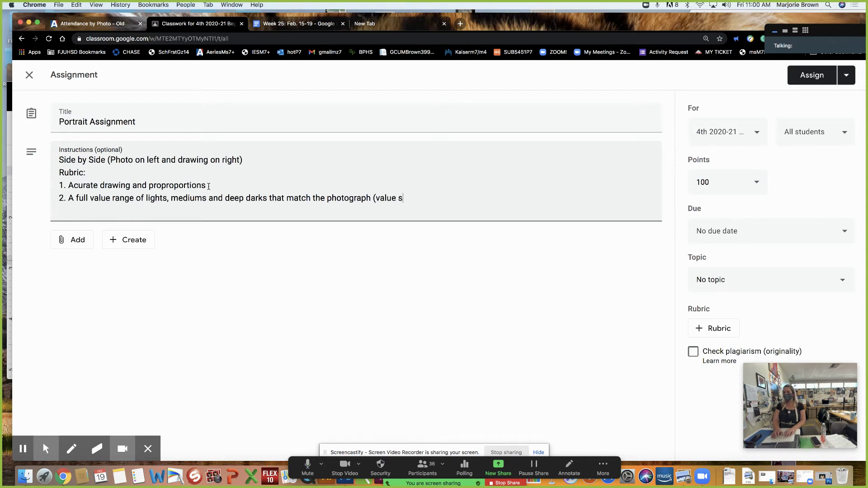
pyautogui.write('cale)')
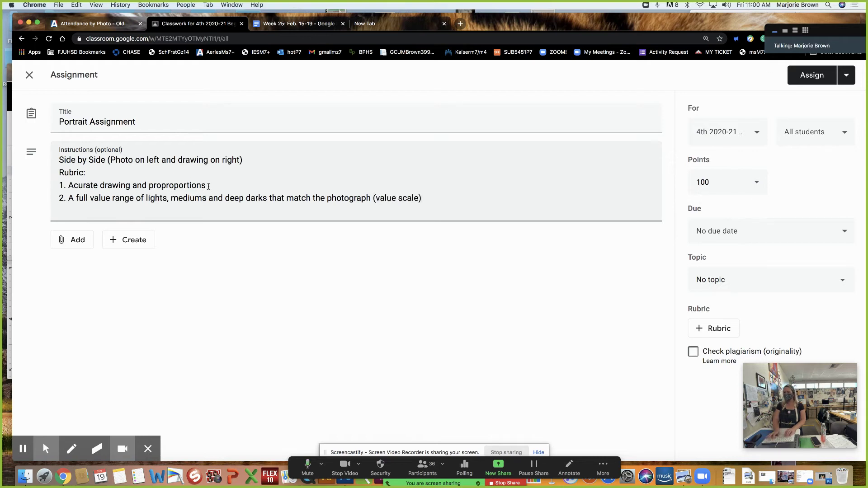
# Add rubric items 3, "Turned in ontime", and 4, "Effort and participation", on separate lines of the instructions.
pyautogui.press('Return')
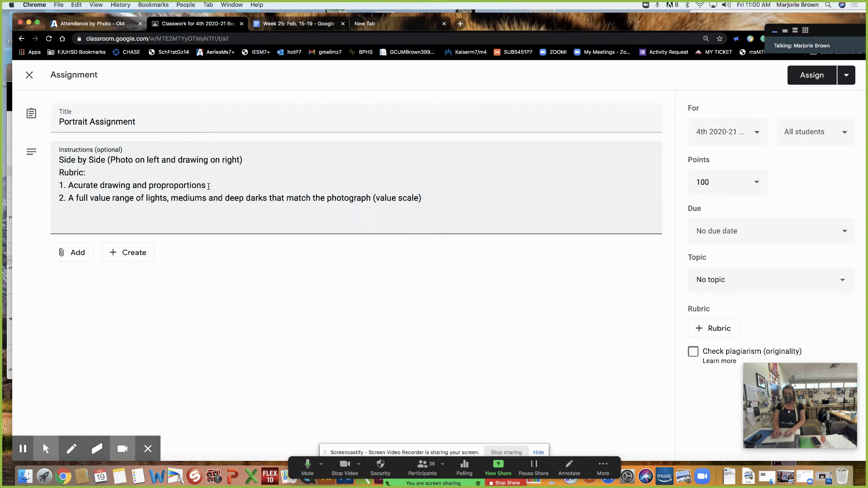
pyautogui.write('3. Turne')
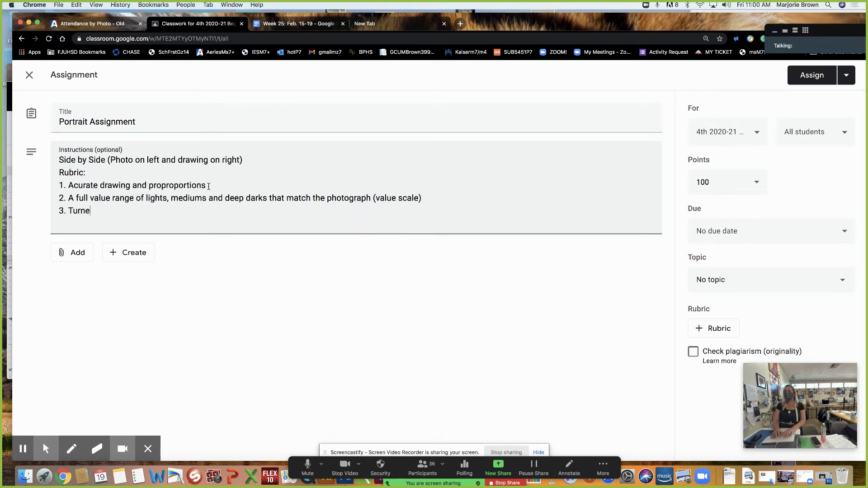
pyautogui.write('d in ontime')
pyautogui.press('Return')
pyautogui.write('4')
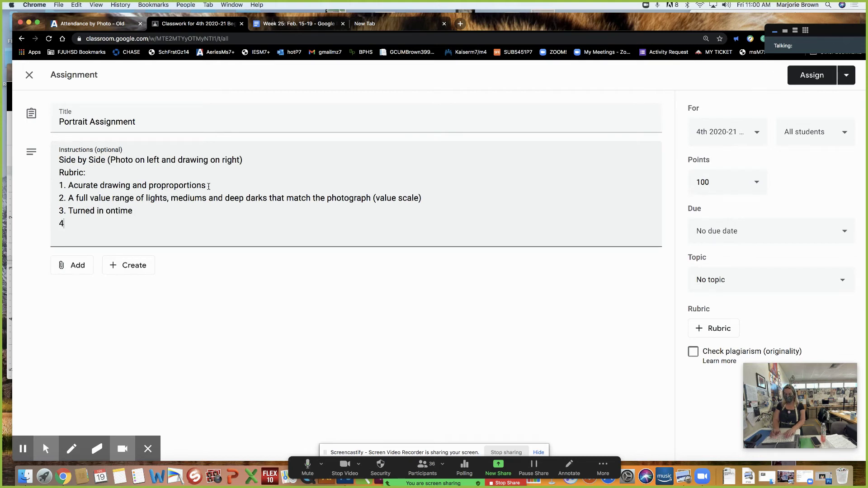
pyautogui.write('. Effort and parti')
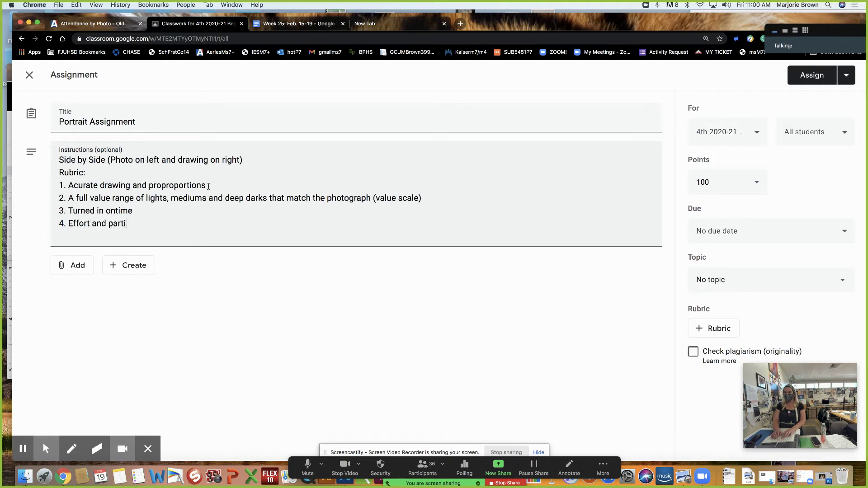
pyautogui.write('cipation')
# Add rubric item 5, reading "Craftsmanship (attention to details, showing skills learned and taking care in yourwork)".
pyautogui.press('Return')
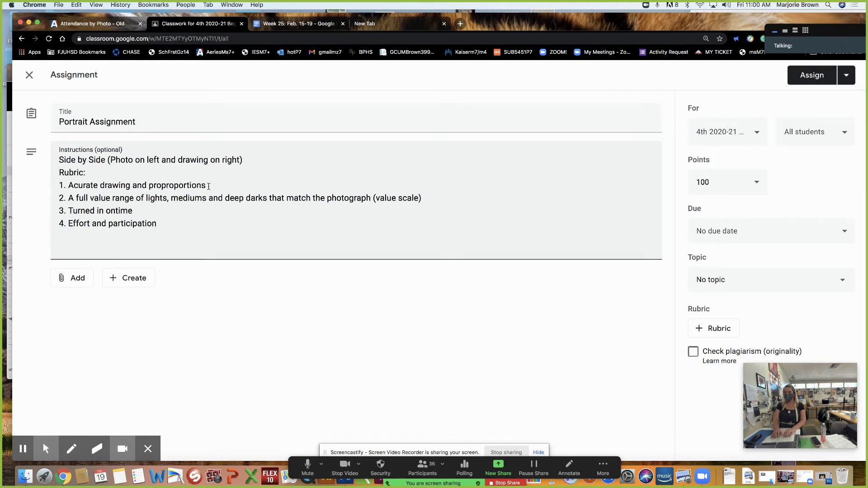
pyautogui.write('5. Crafte')
pyautogui.press('BackSpace')
pyautogui.write('s')
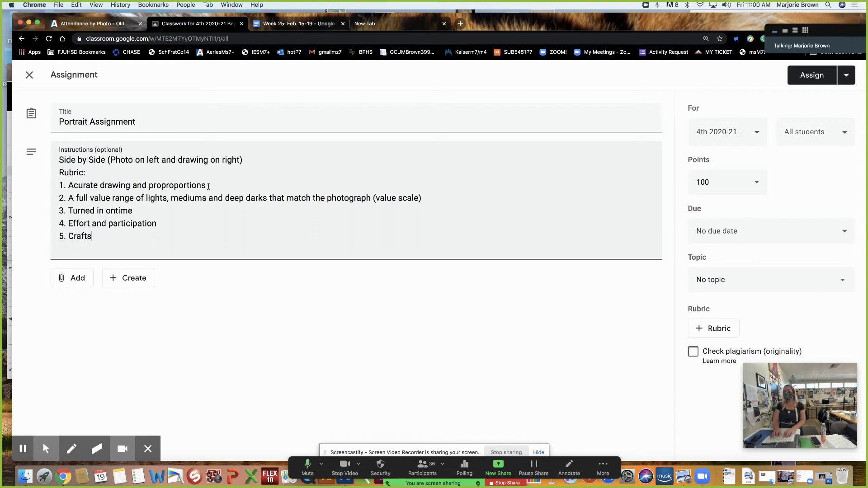
pyautogui.write('manship')
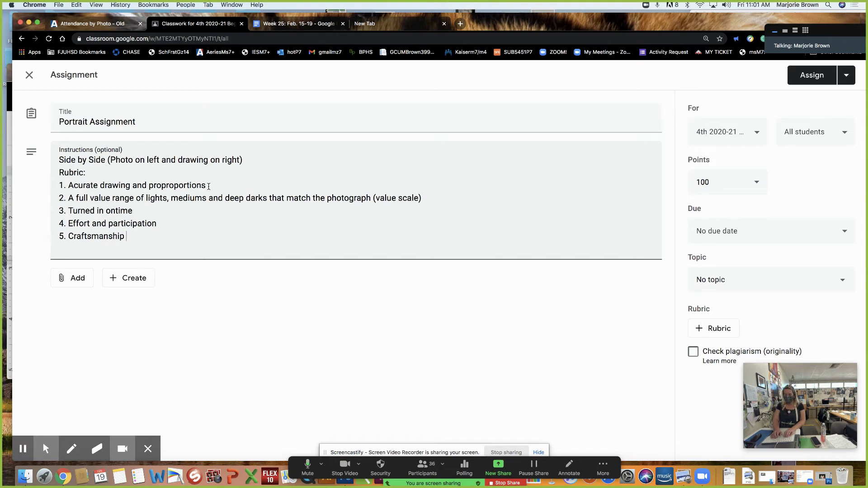
pyautogui.write(' (attention to de')
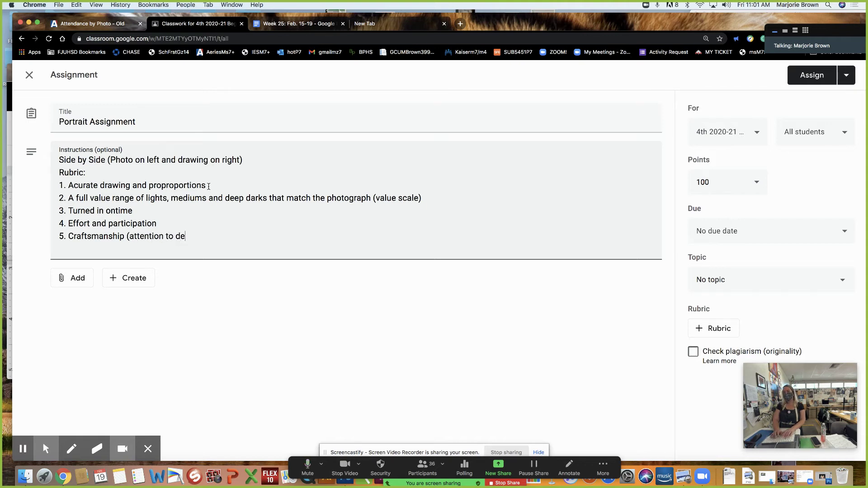
pyautogui.write('tails, sho')
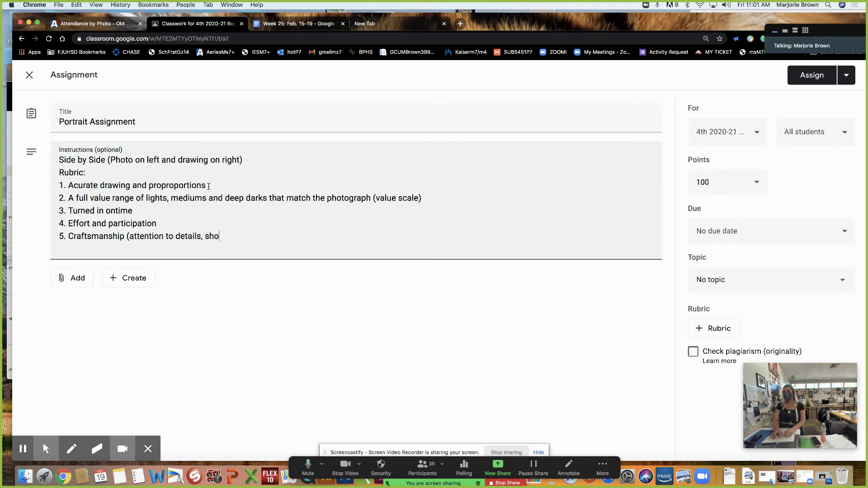
pyautogui.write('wing skills learned')
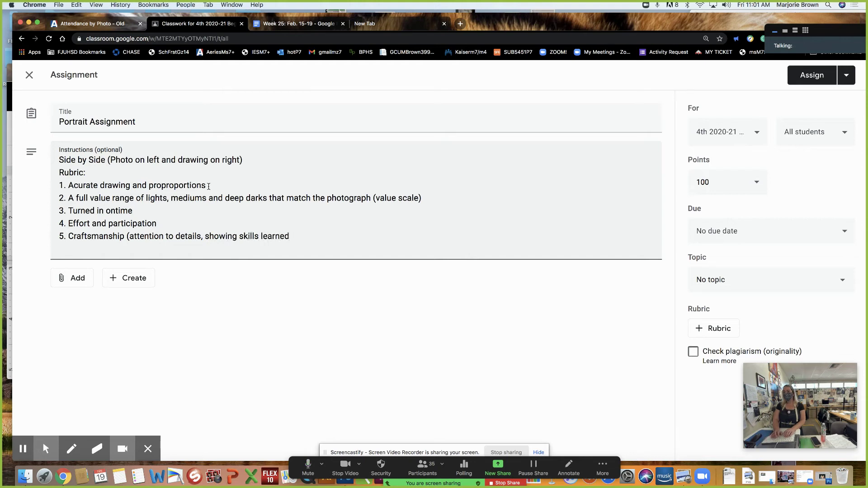
pyautogui.write(' and ')
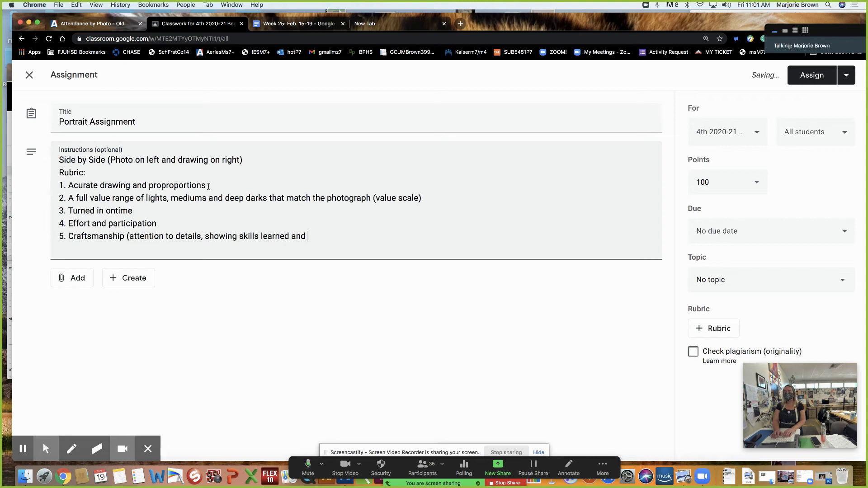
pyautogui.write('taking care')
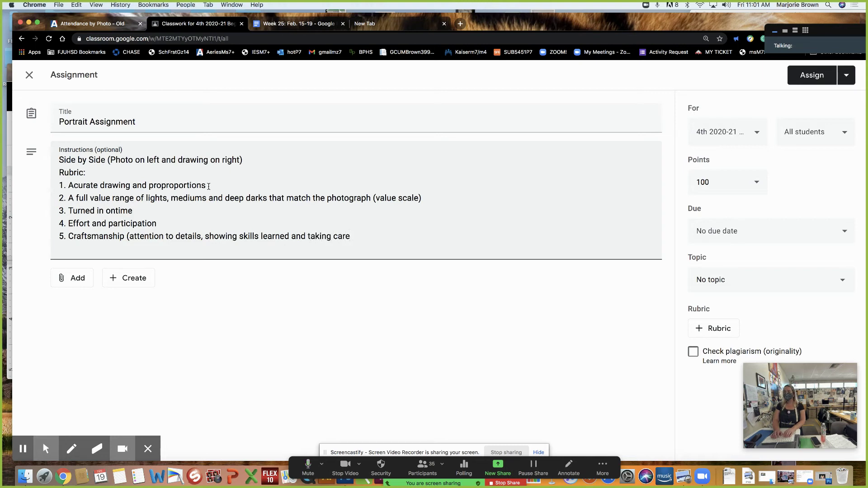
pyautogui.write(' in yourwork')
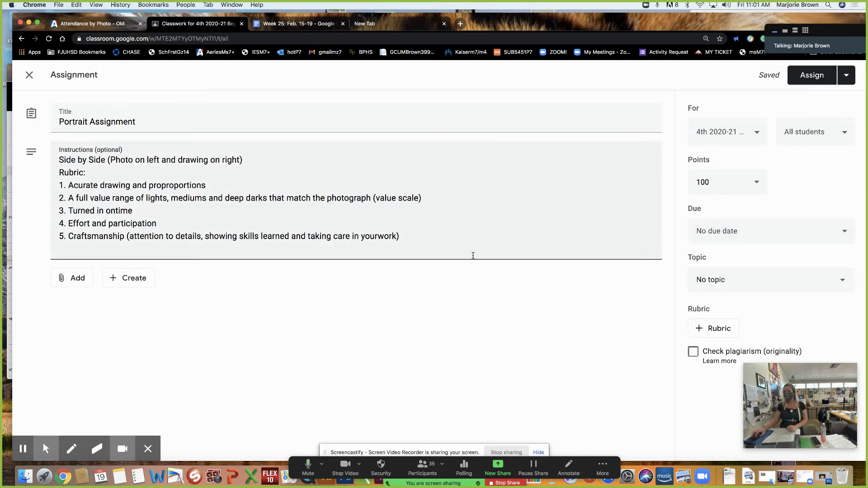
# Below the rubric items, add the line "PLEASE TURN IN SOMTHING THAT IS ALWAYS BETTER THAN NOTHING".
pyautogui.press('Return')
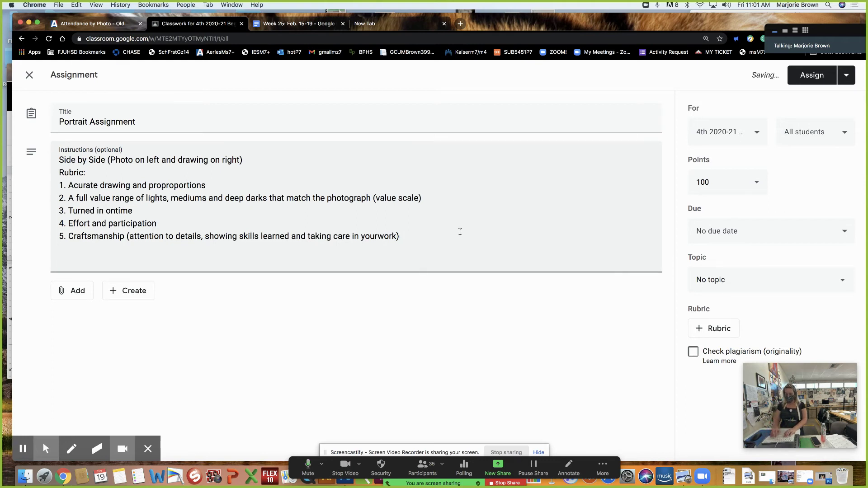
pyautogui.write('PLEASE T')
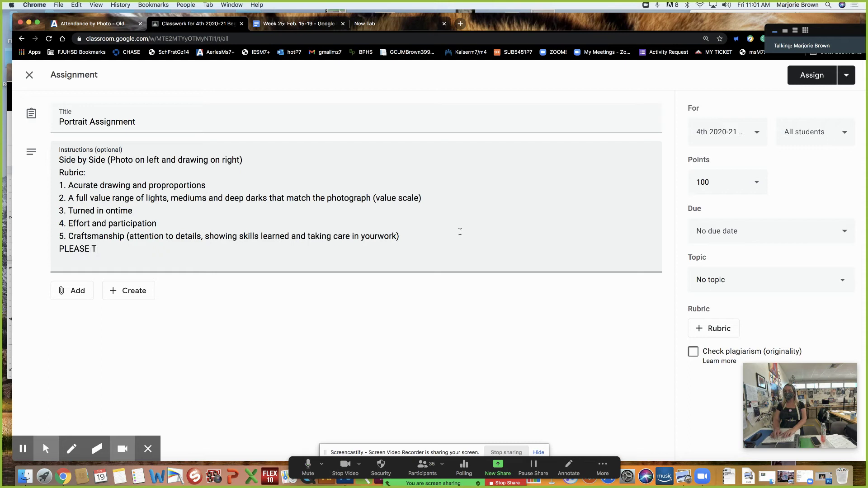
pyautogui.write('URN IN SOMTHING THAT IS')
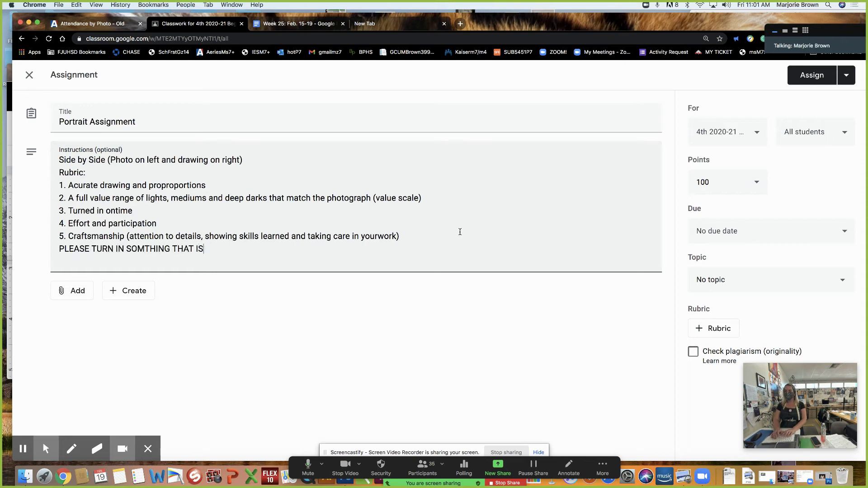
pyautogui.write(' ALWAYS BETTER ')
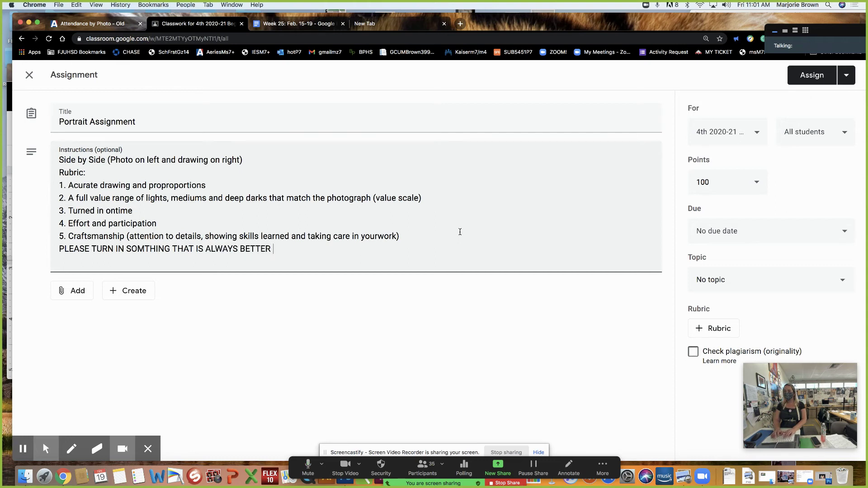
pyautogui.write('THAN NOTHING')
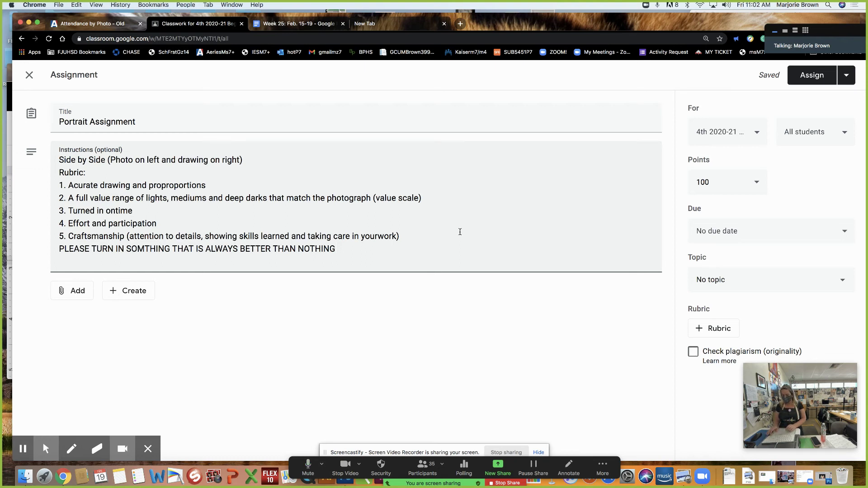
# Add a final instruction line reading "I ALWAYS ACCEPT LATE WORK ON ASSIGNMENTS NOT PROOF OF PRACTICE".
pyautogui.press('Return')
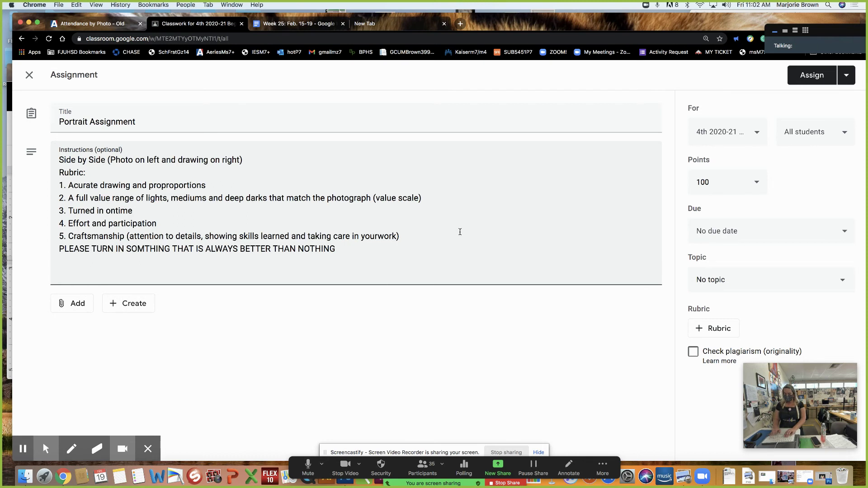
pyautogui.write('I A')
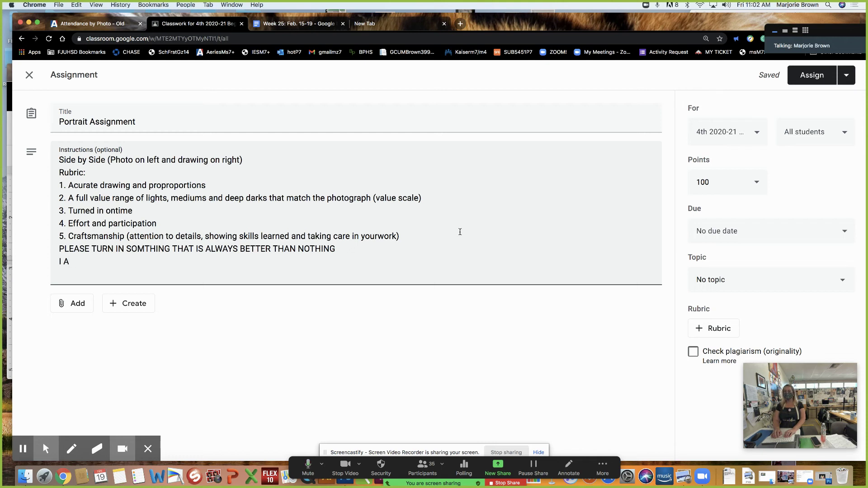
pyautogui.write('LWAYS ACCEPT')
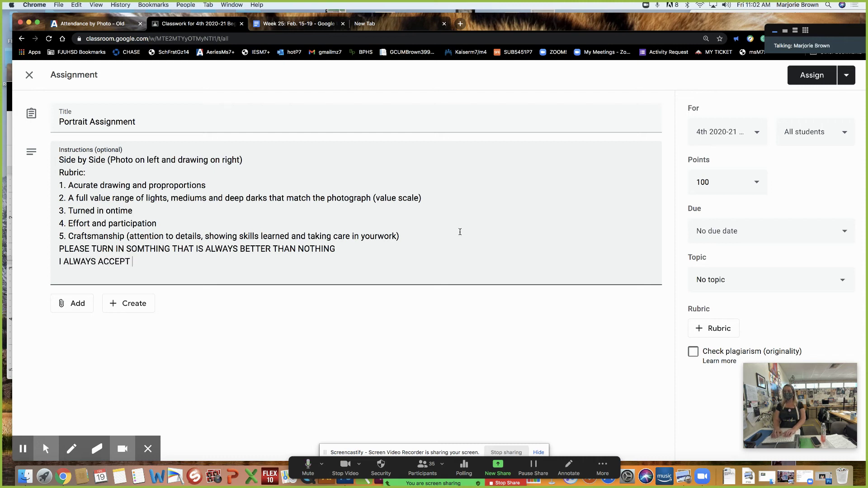
pyautogui.write(' LATE WORK ON AS')
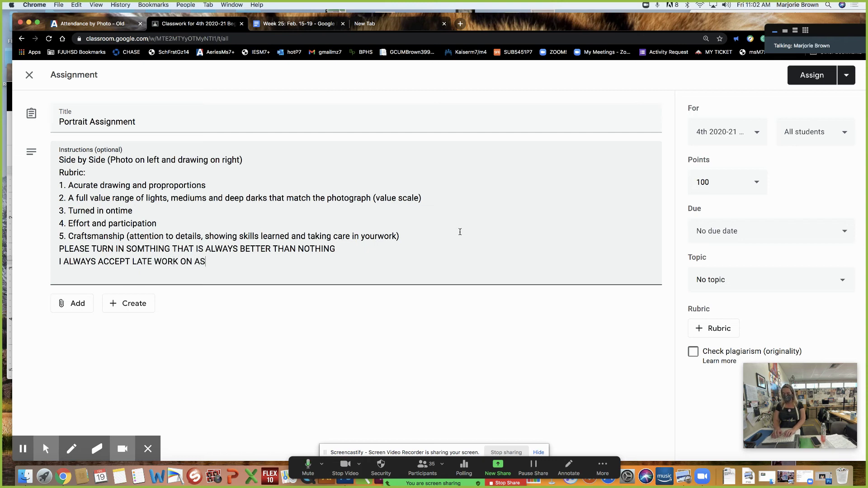
pyautogui.write('SIGNMENT')
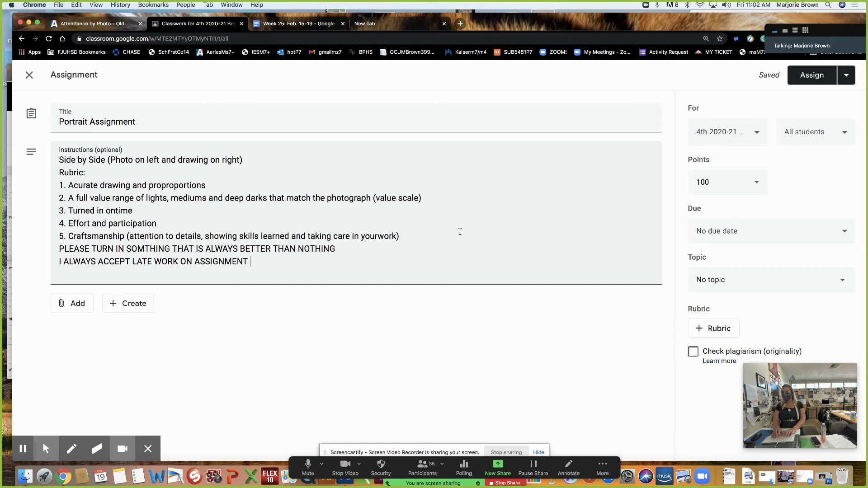
pyautogui.press('BackSpace')
pyautogui.write('S NOT PROOF OF ')
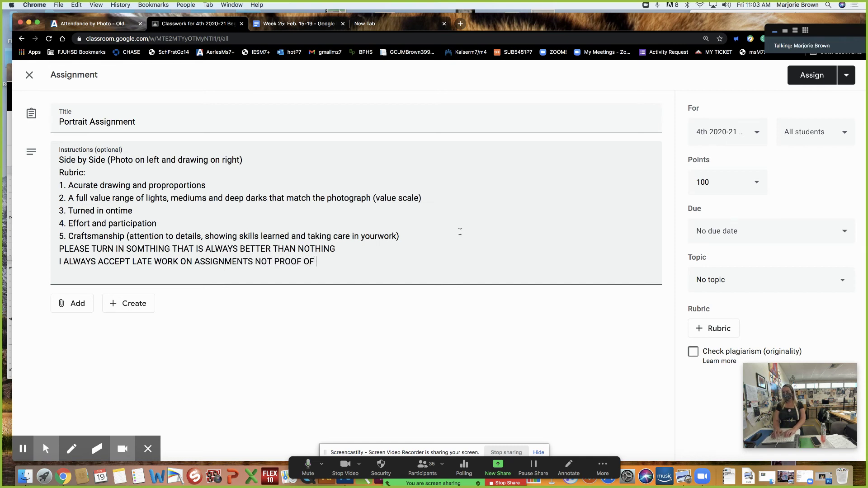
pyautogui.write('PRACTICE')
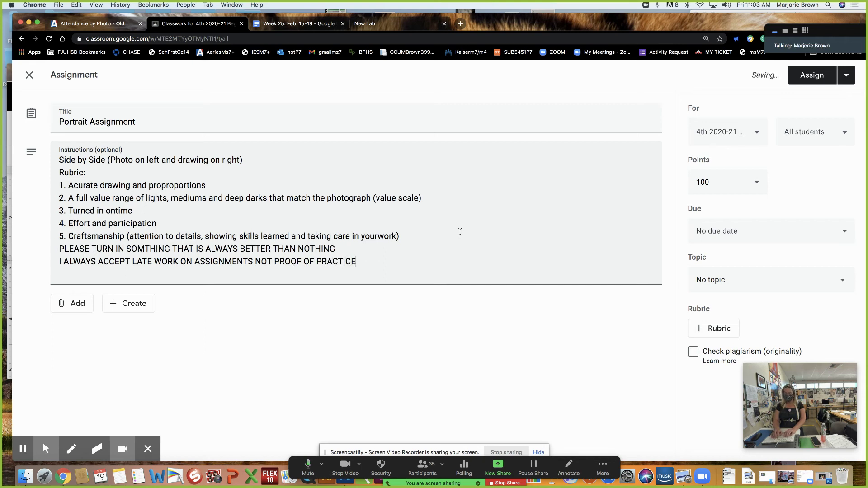
# In the final instruction line, change PRACTICE to "PRACTICES." and insert "WORTH 100 POINTS," after ASSIGNMENTS.
pyautogui.write('S.')
pyautogui.click(255, 263)
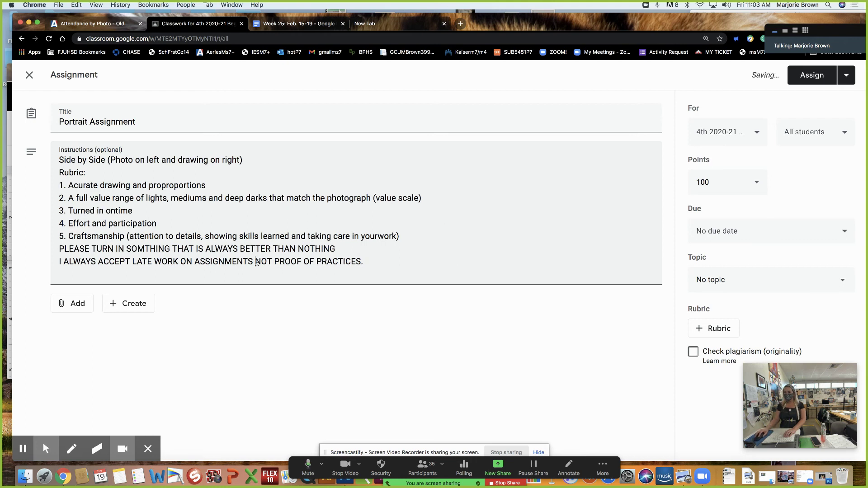
pyautogui.write('WORTH ')
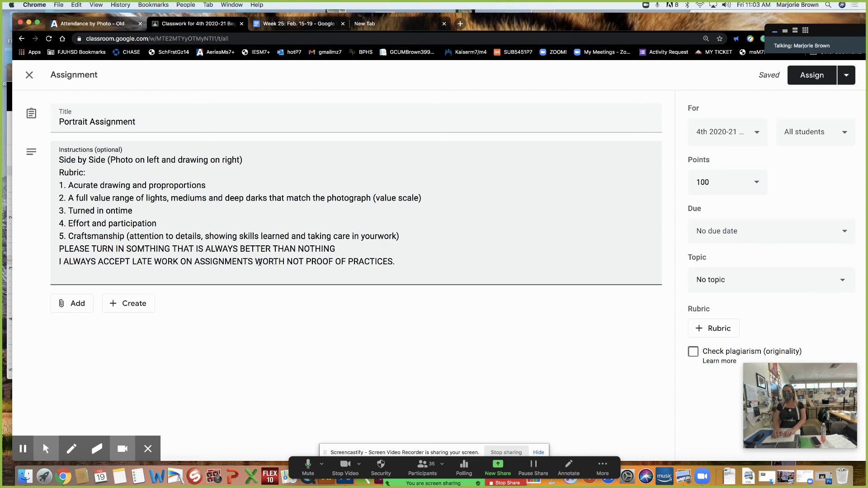
pyautogui.write('100 P')
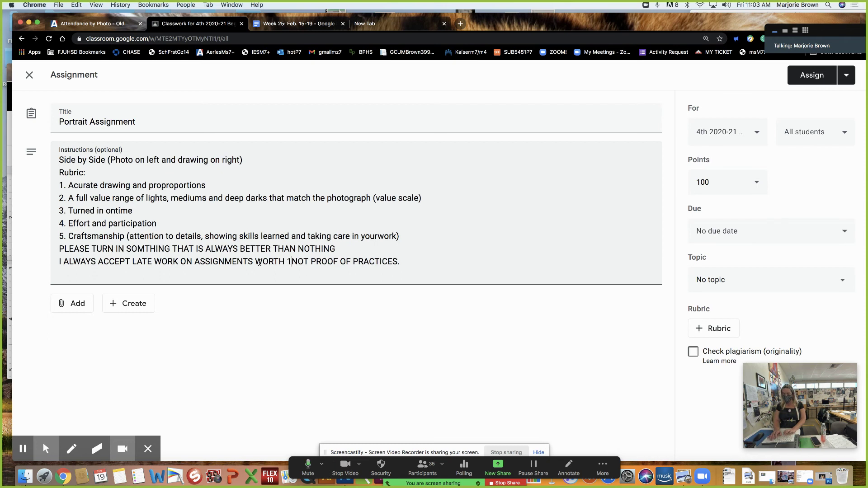
pyautogui.write('OINTS')
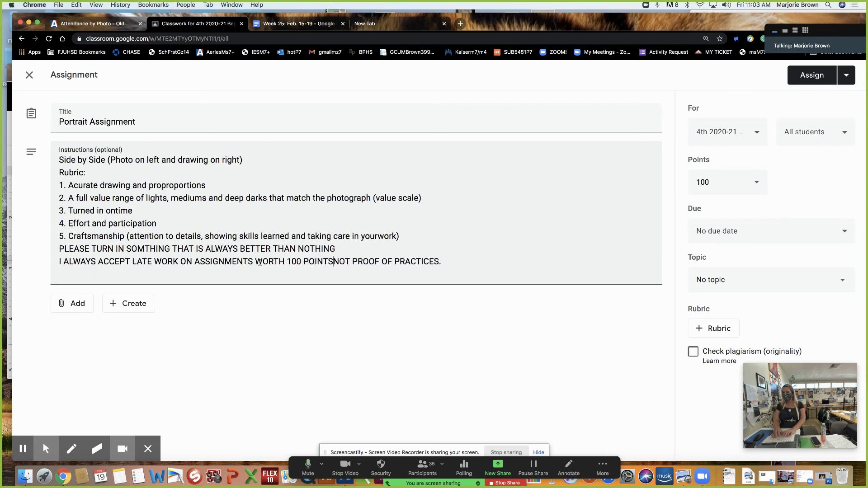
pyautogui.press('BackSpace')
pyautogui.write(',')
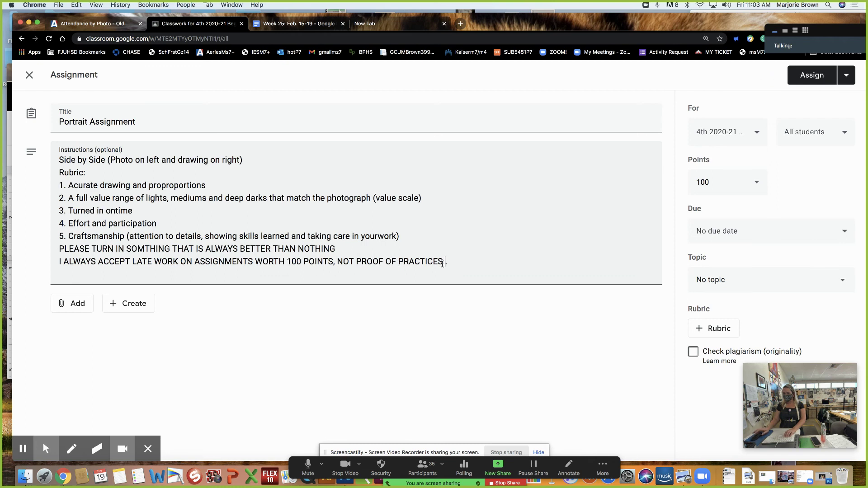
# Add "WORTH ONLY 5 POINTS" after PRACTICES in the final instruction line, before the period.
pyautogui.write('WORTH ONL')
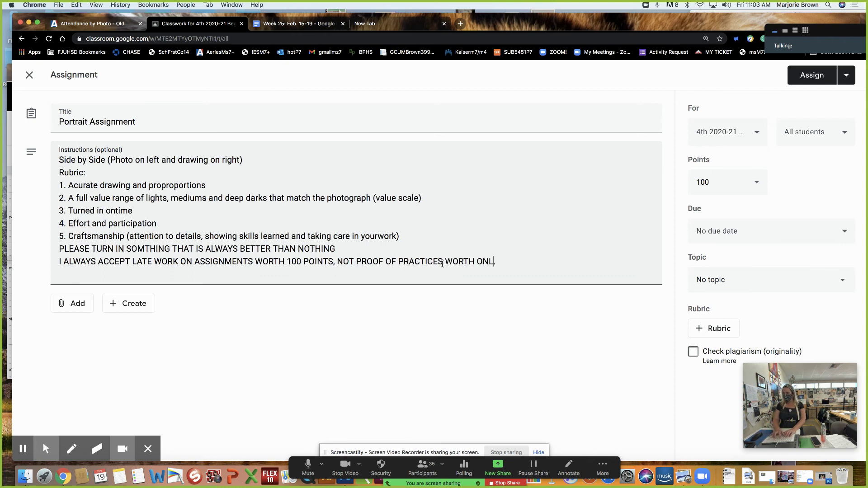
pyautogui.write(' 5')
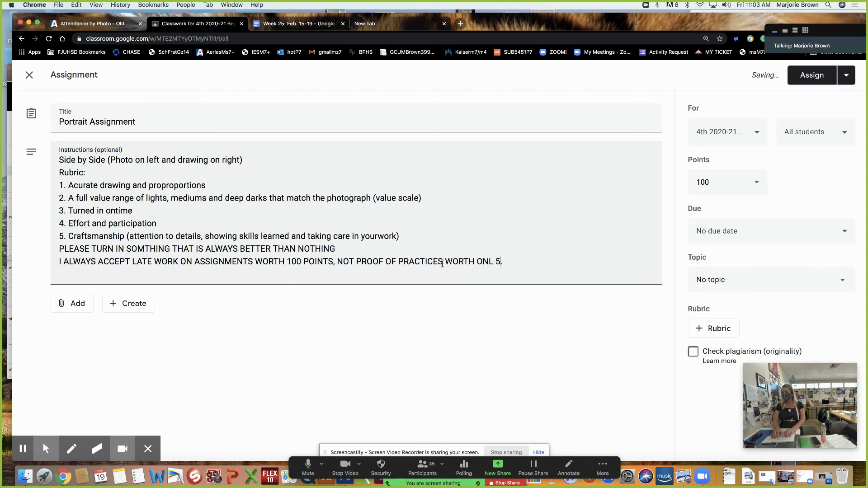
pyautogui.press('BackSpace')
pyautogui.press('BackSpace')
pyautogui.write('Y ')
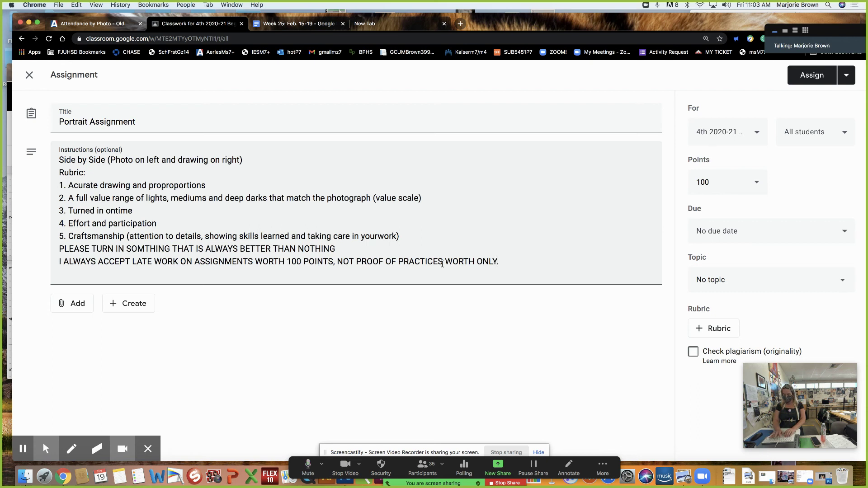
pyautogui.write('5POINTS')
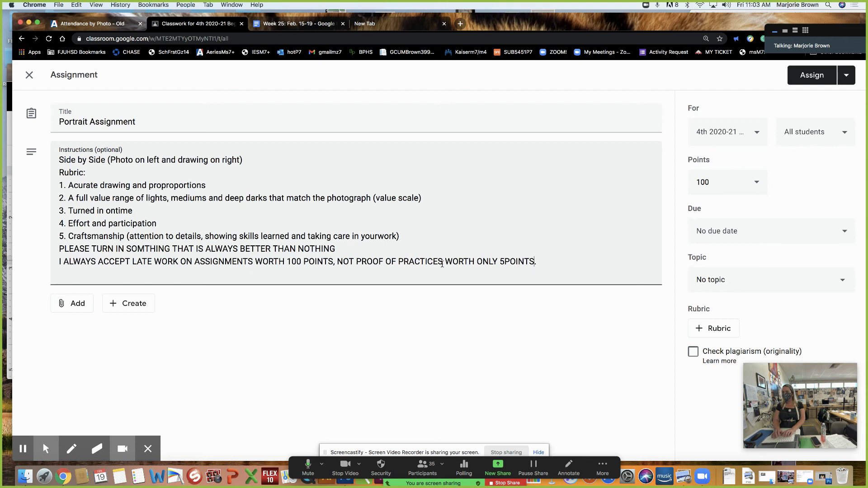
pyautogui.click(504, 263)
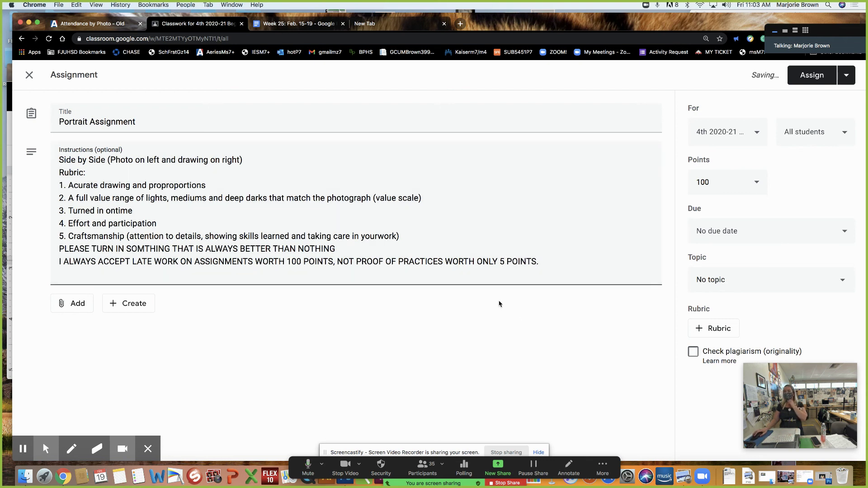
# Set the due date to Feb 19, 2021 at 7:00 PM and assign the Portrait Assignment to the class.
pyautogui.click(739, 230)
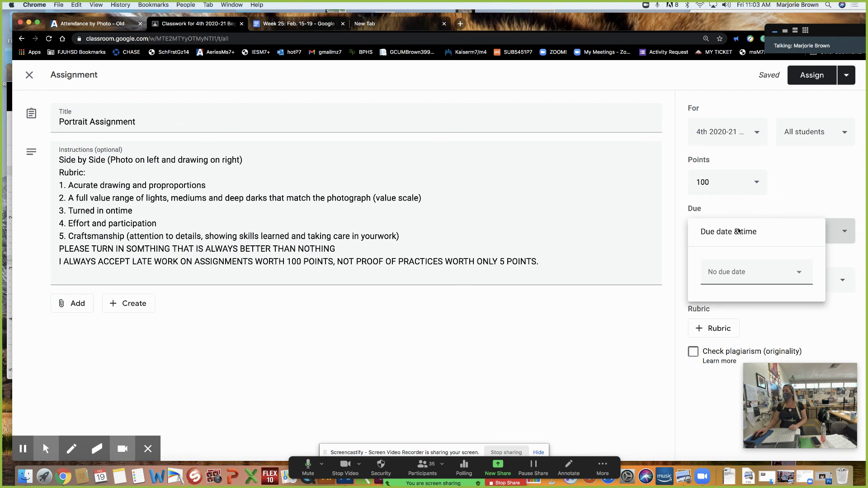
pyautogui.click(731, 274)
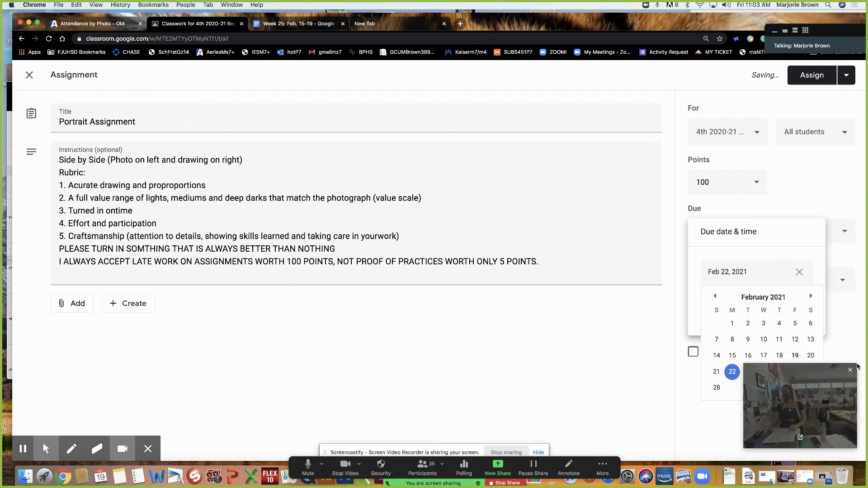
pyautogui.click(851, 370)
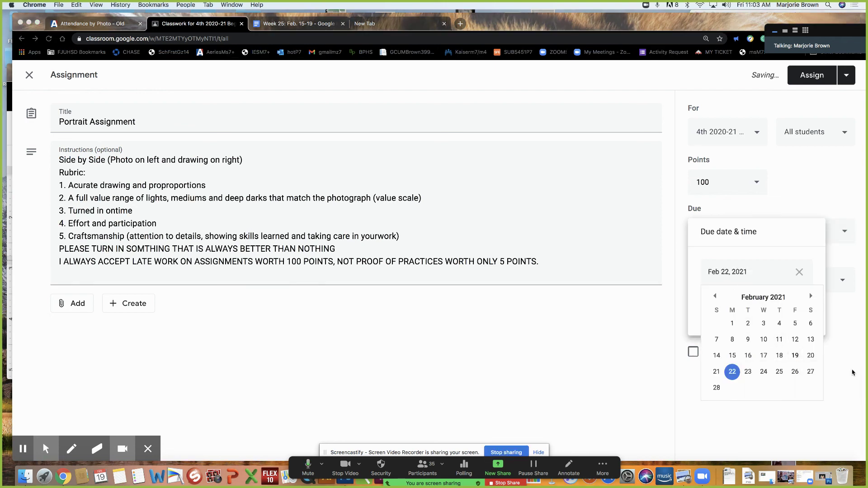
pyautogui.click(795, 356)
pyautogui.click(794, 356)
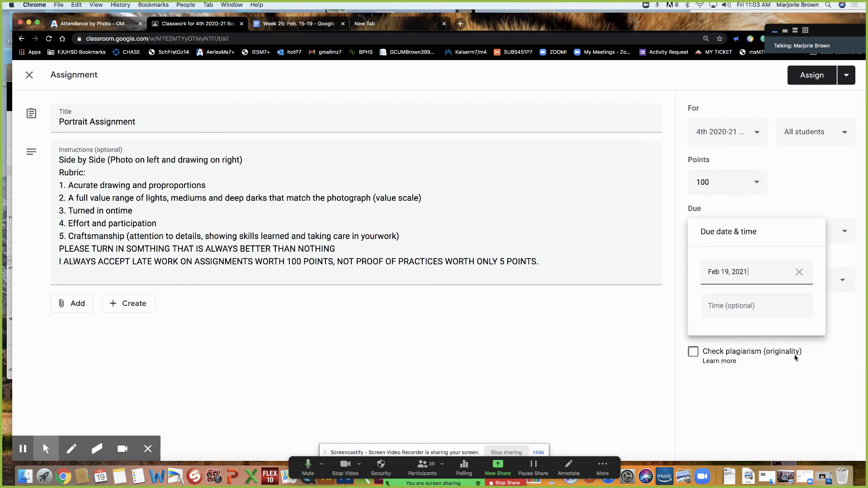
pyautogui.click(715, 302)
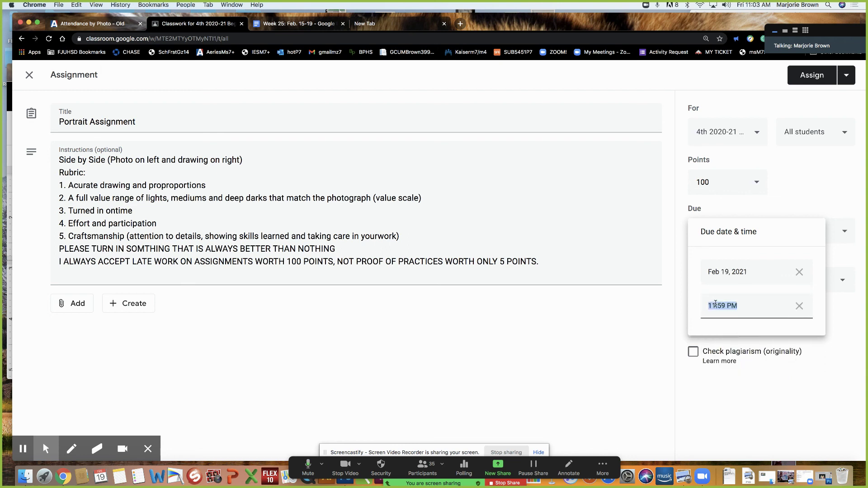
pyautogui.write('7PM')
pyautogui.click(724, 326)
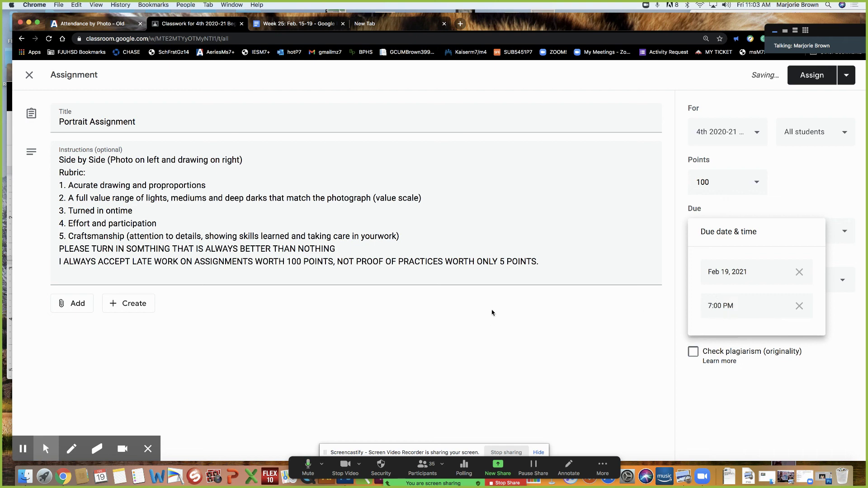
pyautogui.click(809, 81)
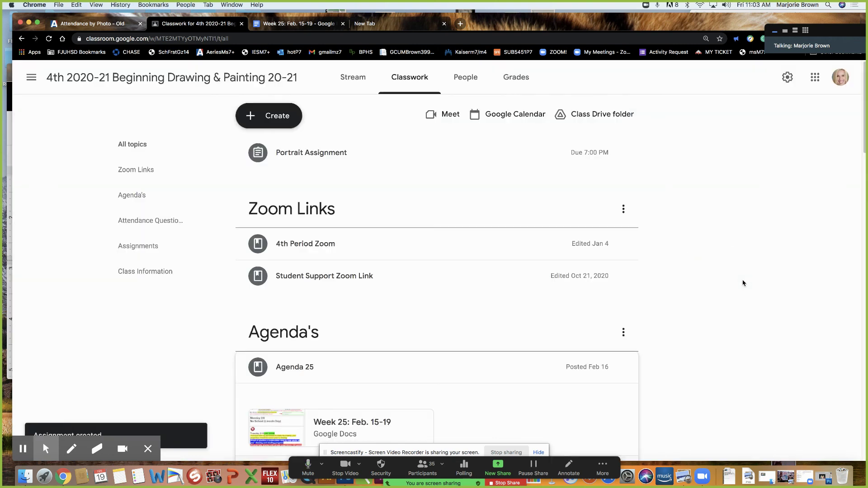
# Edit the posted Portrait Assignment to place it under the Assignments topic, and save it.
pyautogui.scroll(-1, 744, 283)
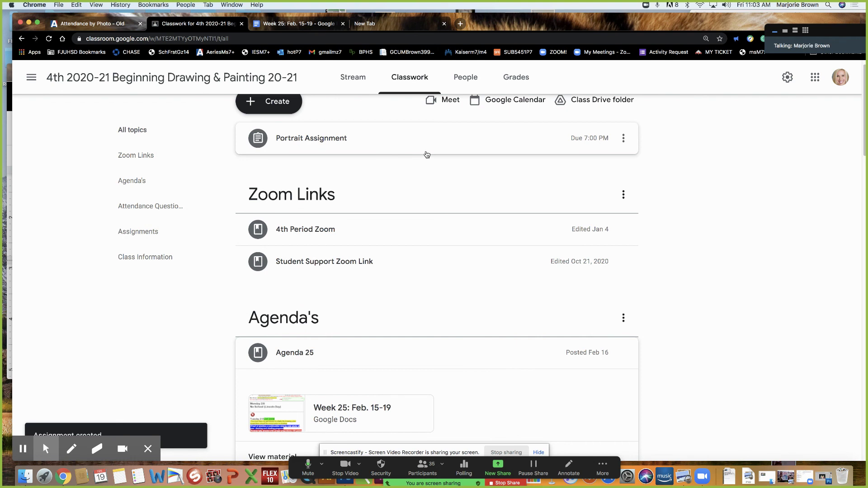
pyautogui.click(430, 150)
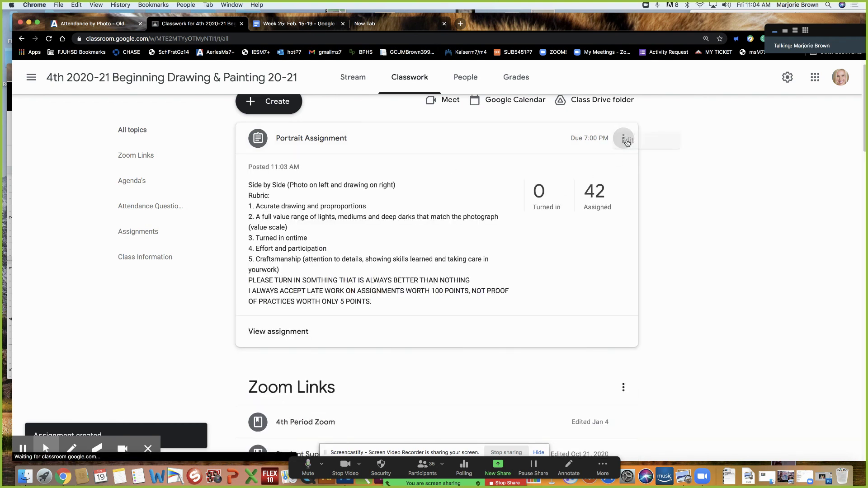
pyautogui.click(624, 138)
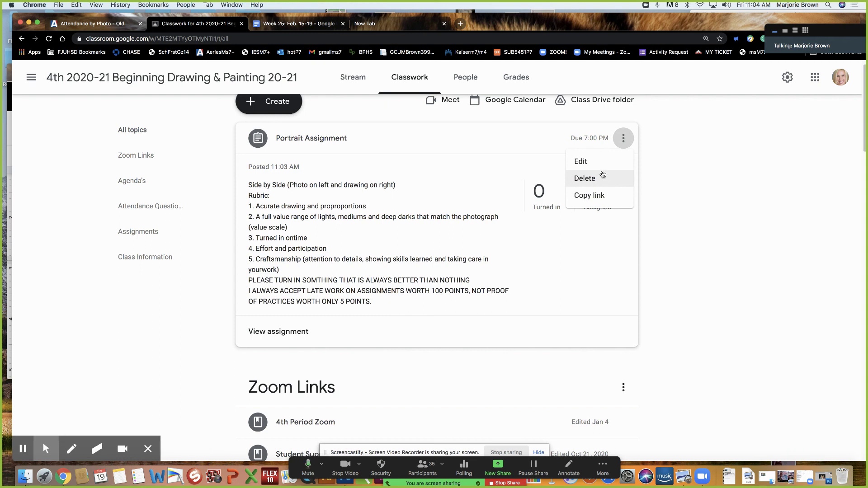
pyautogui.click(604, 162)
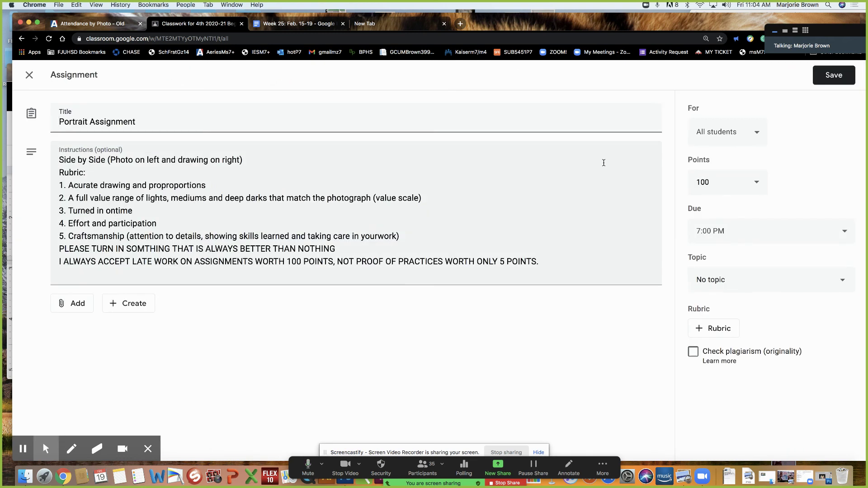
pyautogui.click(715, 276)
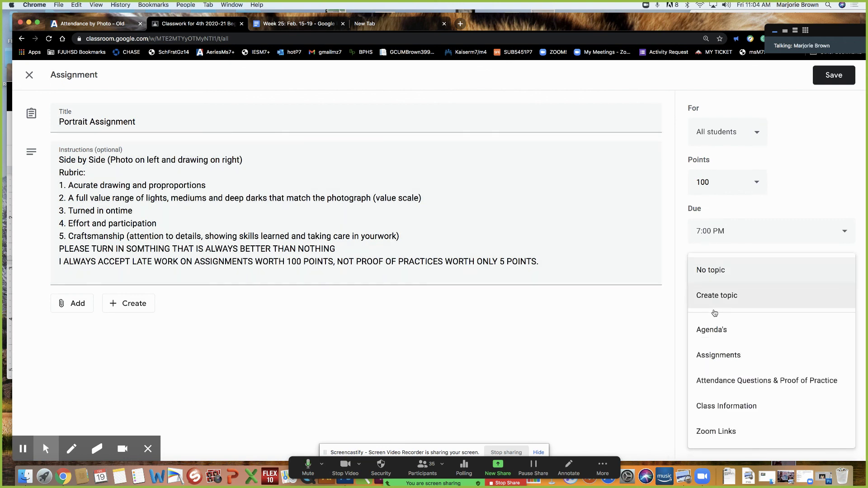
pyautogui.click(718, 354)
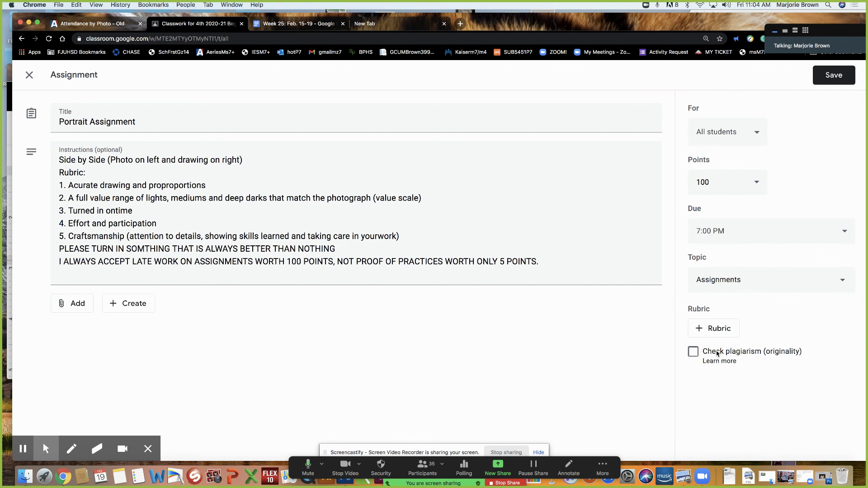
pyautogui.click(832, 75)
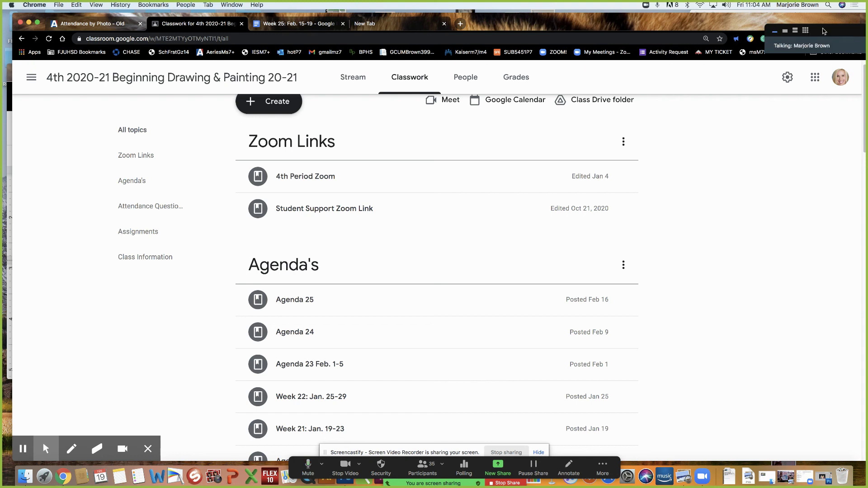
# Move the floating meeting panel away from the browser's extension icons to an empty area of the Classwork page.
pyautogui.moveTo(824, 31); pyautogui.dragTo(818, 324)
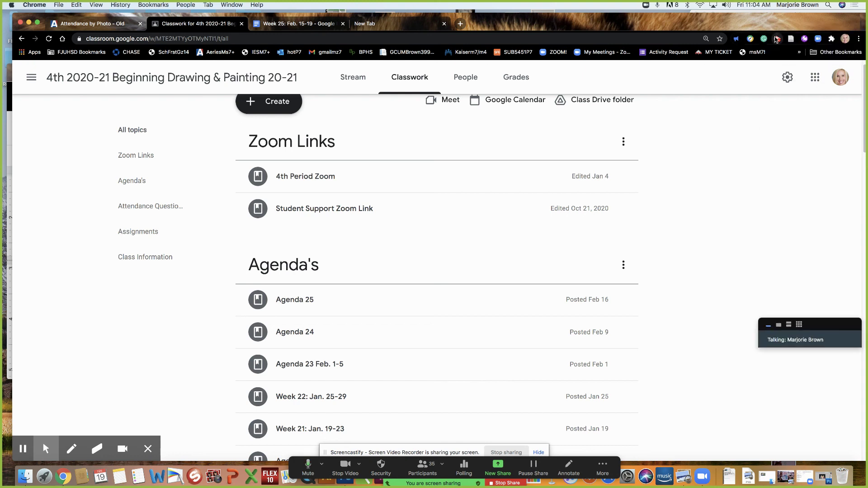